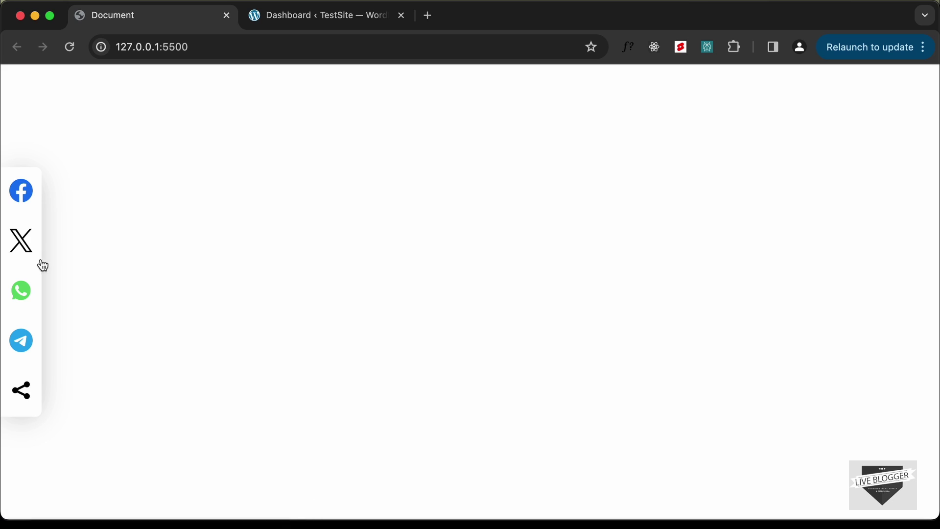
# - Try the demo page's WhatsApp share link, then close the WhatsApp send page
pyautogui.click(22, 296)
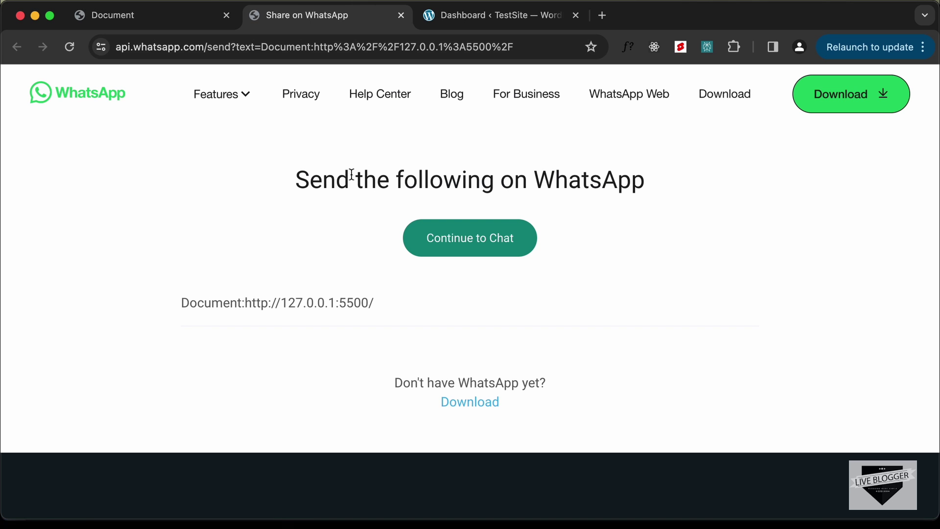
pyautogui.doubleClick(221, 304)
pyautogui.click(140, 19)
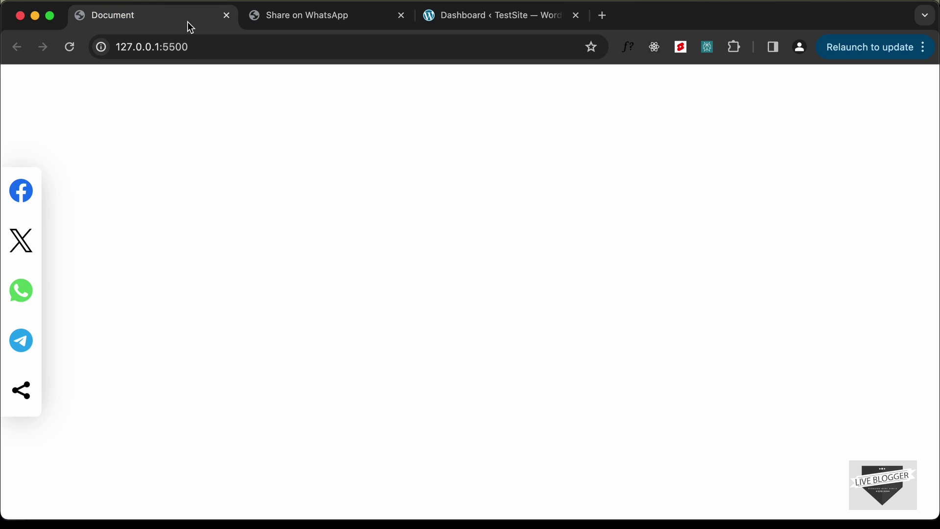
pyautogui.click(276, 18)
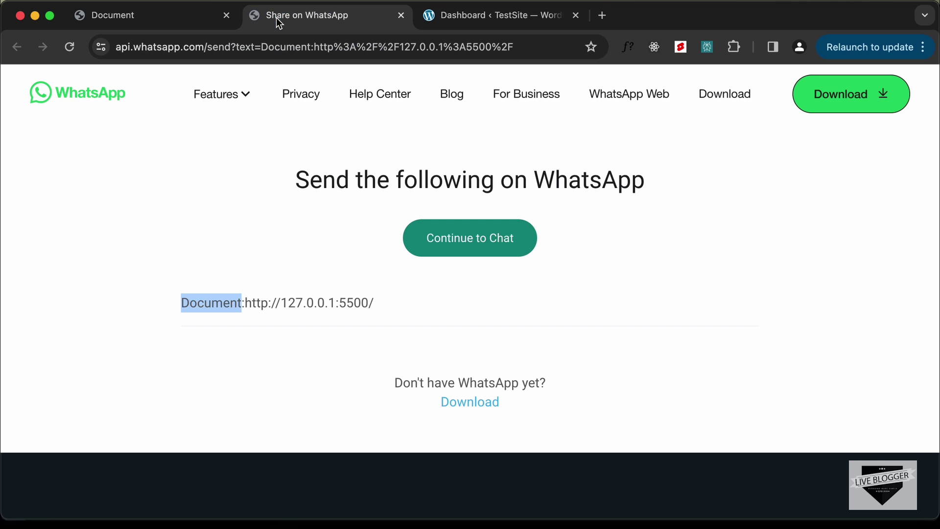
pyautogui.click(401, 17)
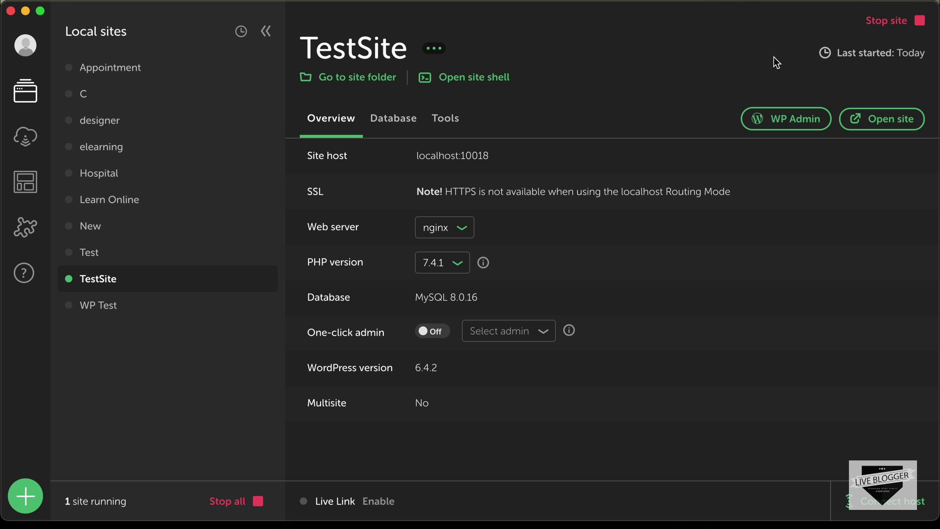
# - Hide Local, return to the WordPress dashboard tab and go to Plugins > Add New Plugin
pyautogui.click(25, 11)
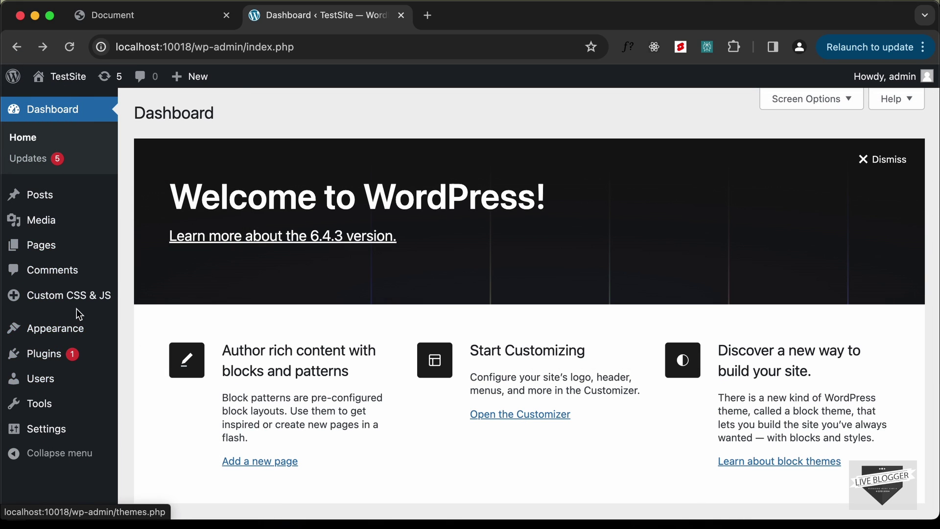
pyautogui.moveTo(63, 339)
pyautogui.hotkey('ctrl', 'shift', 'Tab')
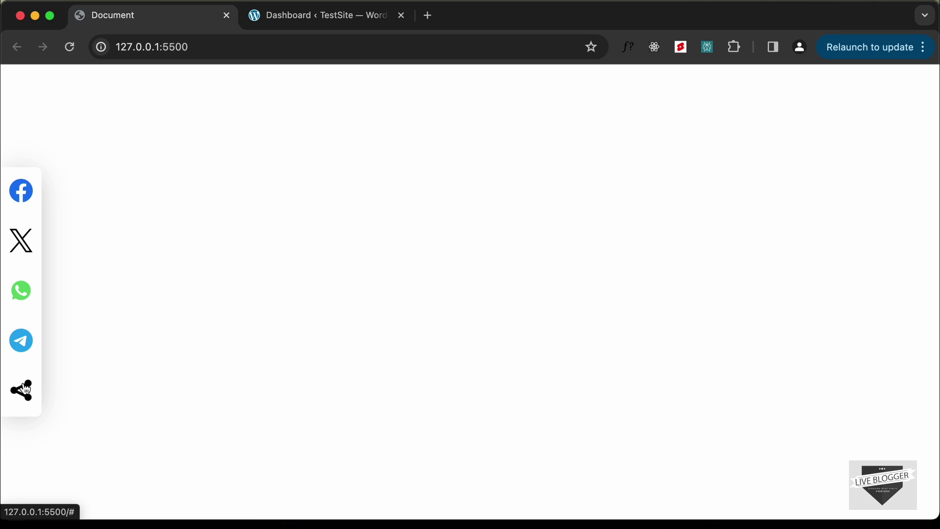
pyautogui.click(347, 14)
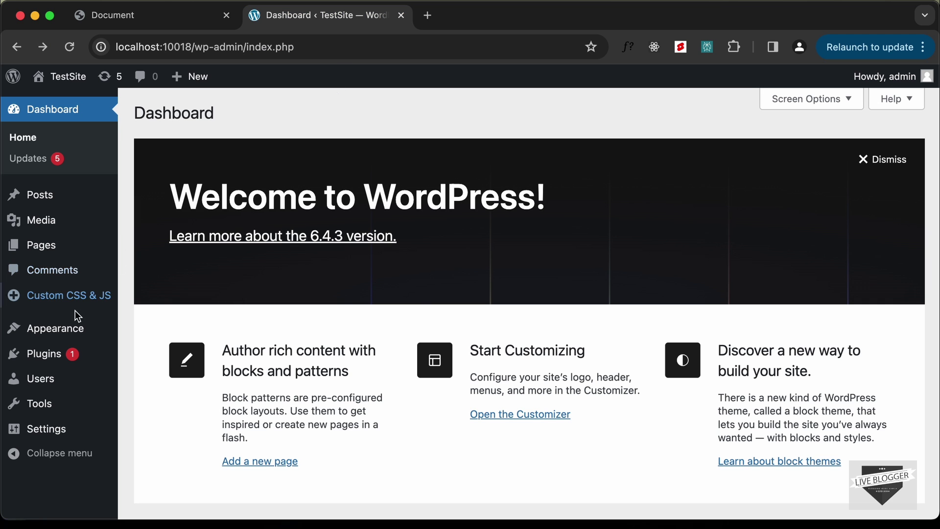
pyautogui.moveTo(29, 362)
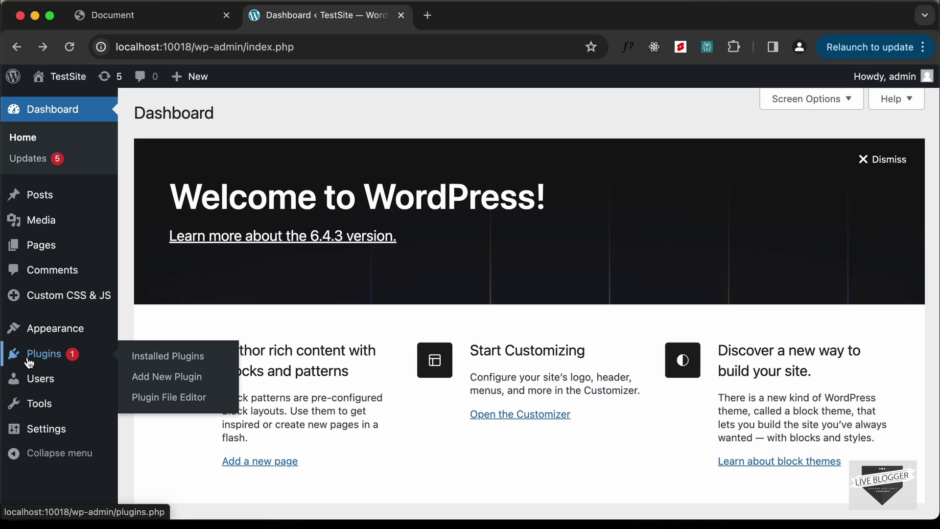
pyautogui.click(184, 375)
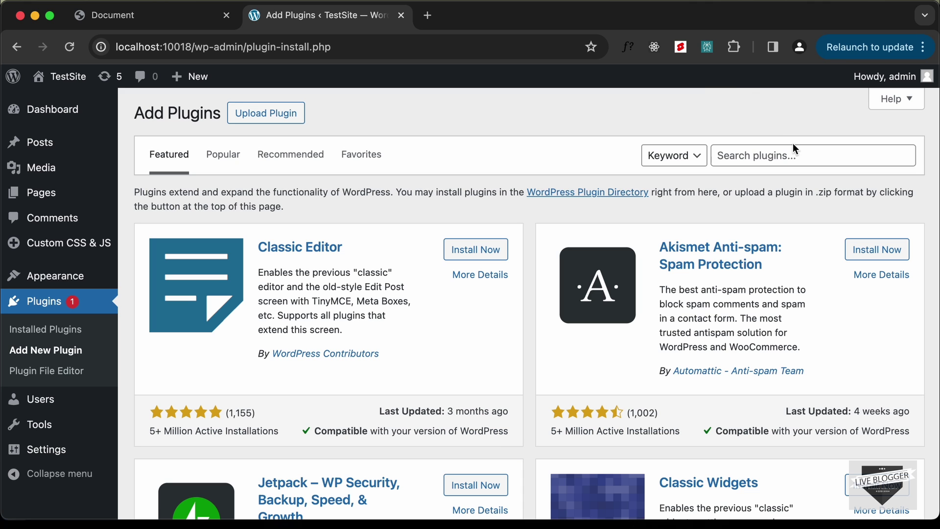
# - Search plugins for 'custom css and js' to find Simple Custom CSS and JS
pyautogui.click(794, 149)
pyautogui.write('custm c')
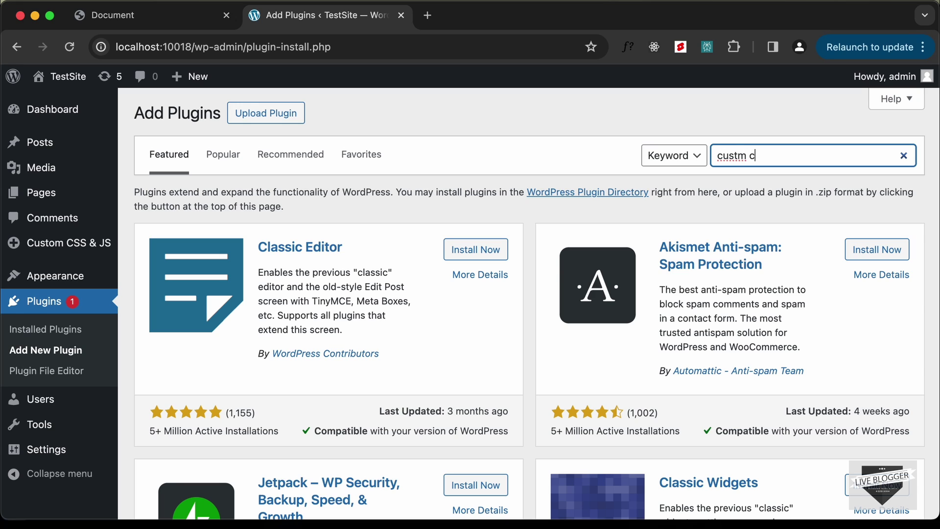
pyautogui.write('som css and js')
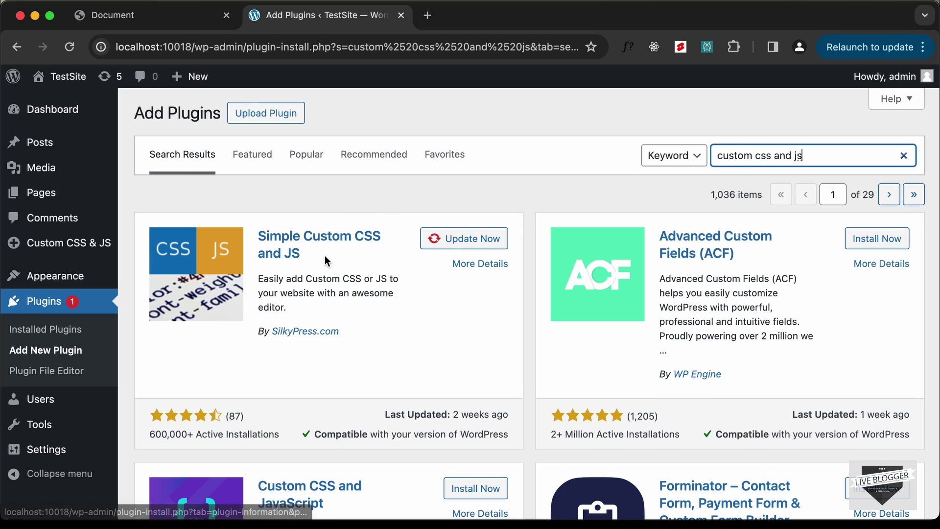
pyautogui.click(338, 160)
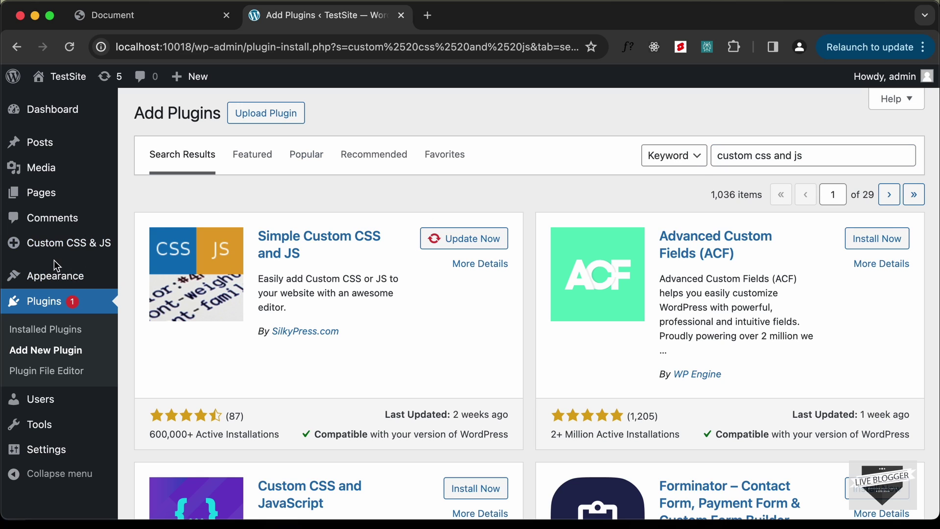
# - Start a new entry through Custom CSS & JS > Add Custom HTML
pyautogui.moveTo(61, 248)
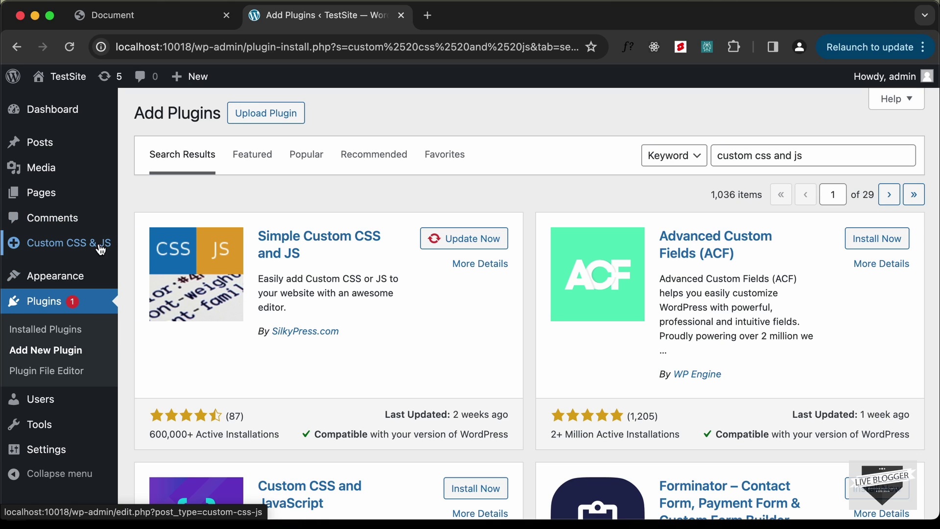
pyautogui.moveTo(101, 250)
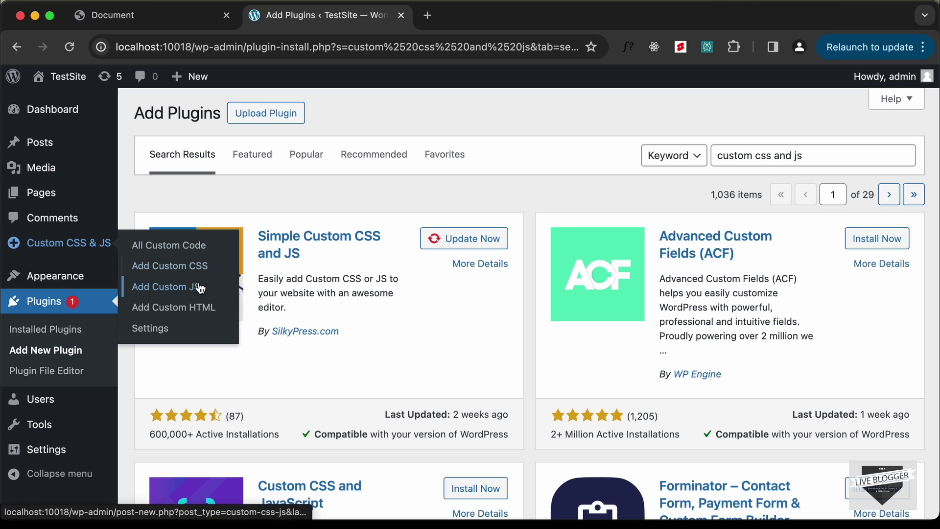
pyautogui.click(195, 310)
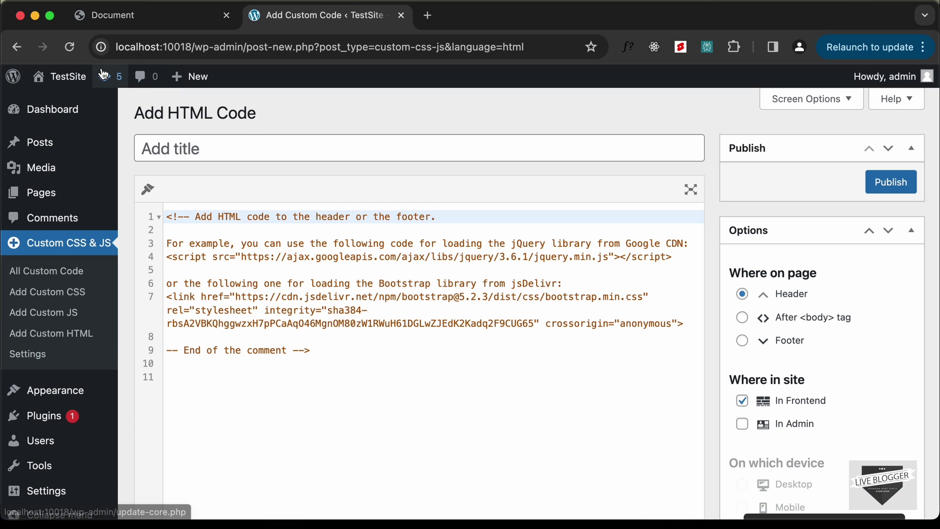
# - Preview the TestSite front page in a new tab, then return to the HTML entry
pyautogui.moveTo(57, 79)
pyautogui.keyDown('super'); pyautogui.click(58, 103); pyautogui.keyUp('super')
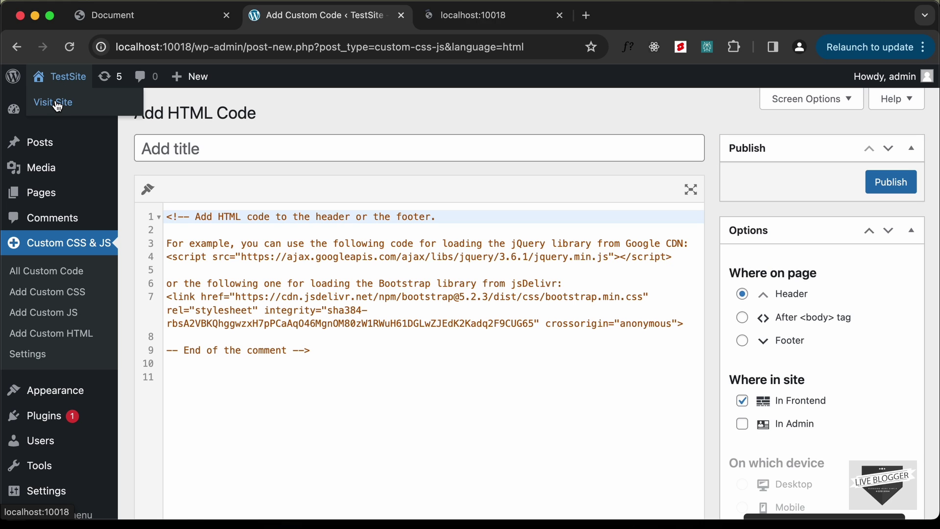
pyautogui.click(474, 20)
pyautogui.scroll(-15, 512, 380)
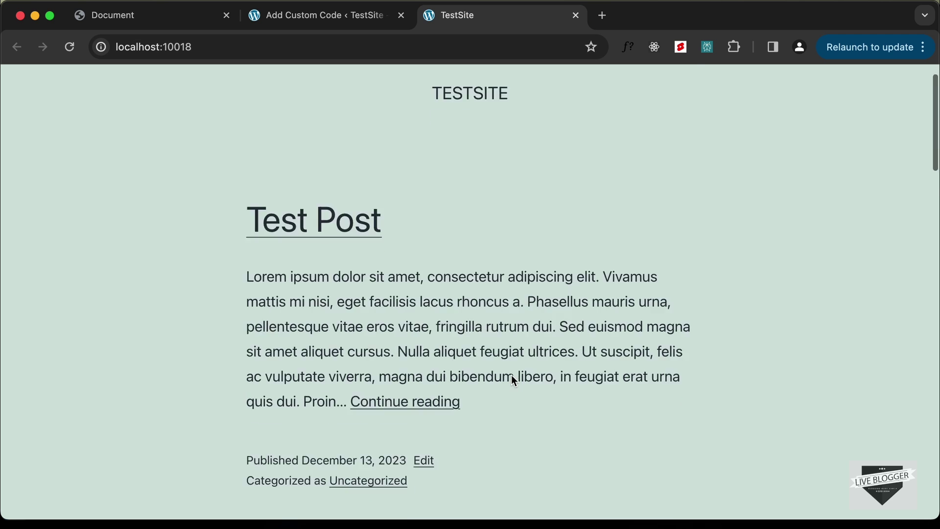
pyautogui.scroll(20, 512, 381)
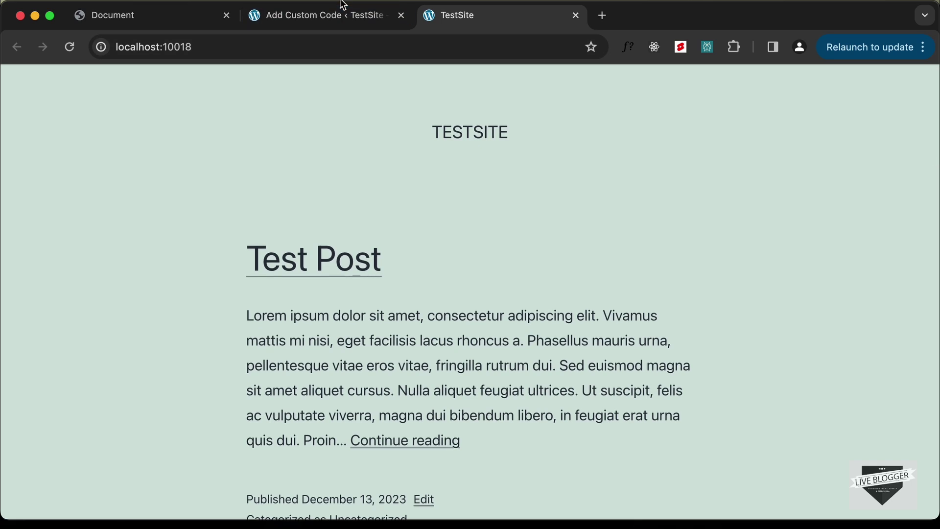
pyautogui.click(335, 11)
# - Title the entry 'Social Share Buttons HTML' and clear its sample code
pyautogui.click(270, 150)
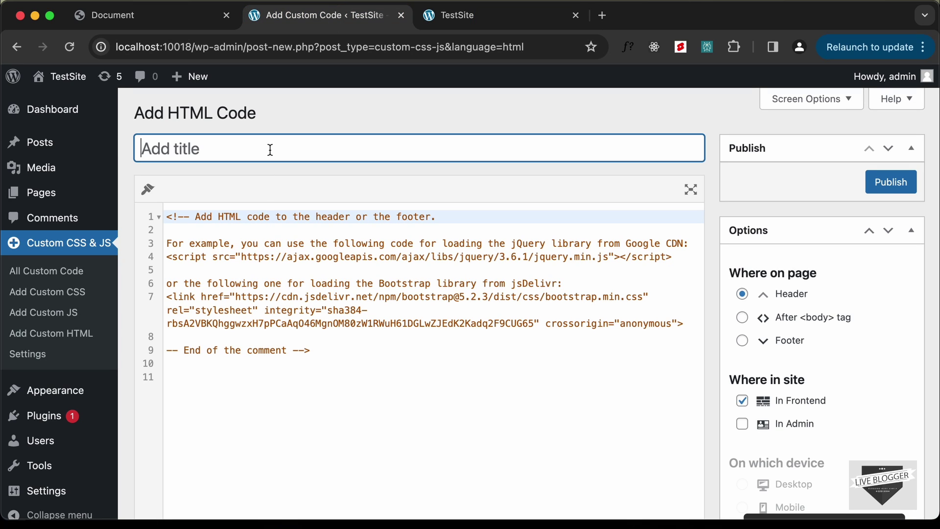
pyautogui.write('Social Share Buttons HTML')
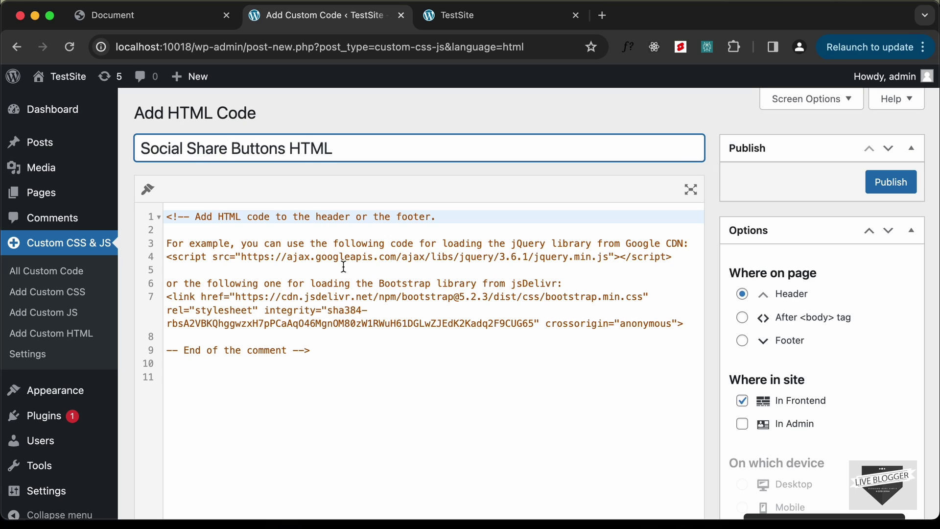
pyautogui.click(377, 344)
pyautogui.press('super+a')
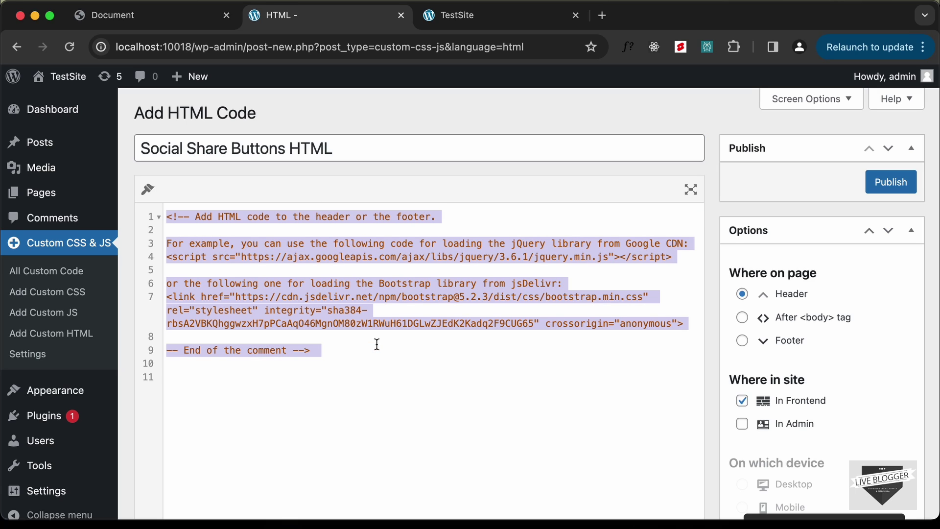
pyautogui.press('BackSpace')
pyautogui.press('super+Tab')
pyautogui.press('super+Tab')
pyautogui.press('super+Tab')
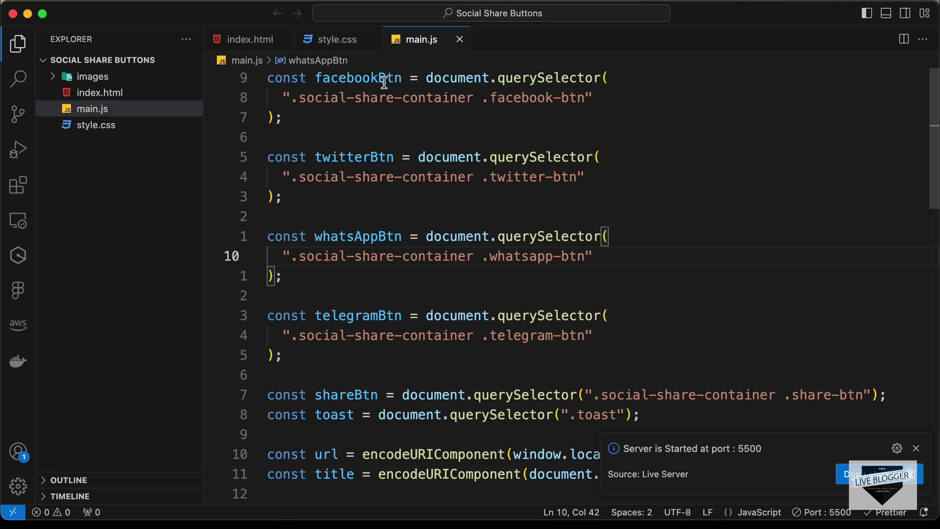
# - Copy index.html's markup from the social-share-container div through the toast div
pyautogui.click(237, 39)
pyautogui.scroll(-6, 383, 181)
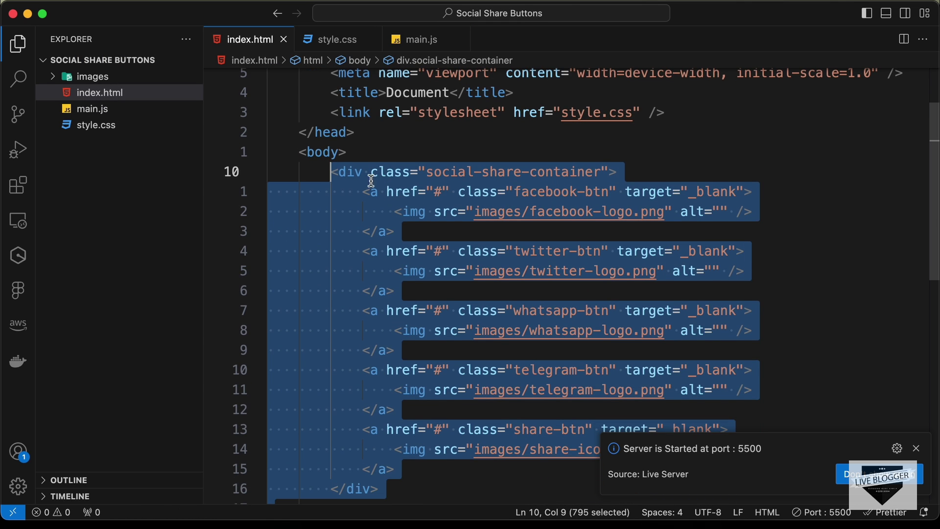
pyautogui.scroll(5, 358, 204)
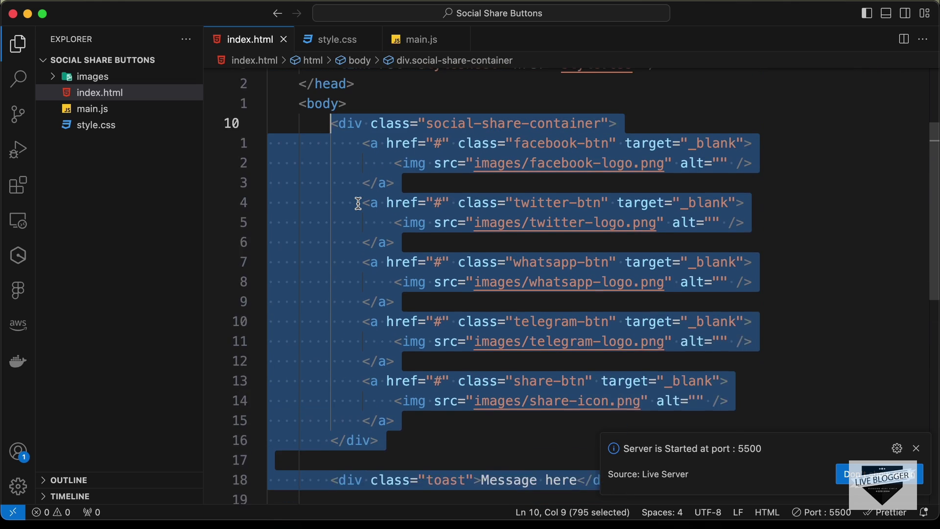
pyautogui.press('Escape')
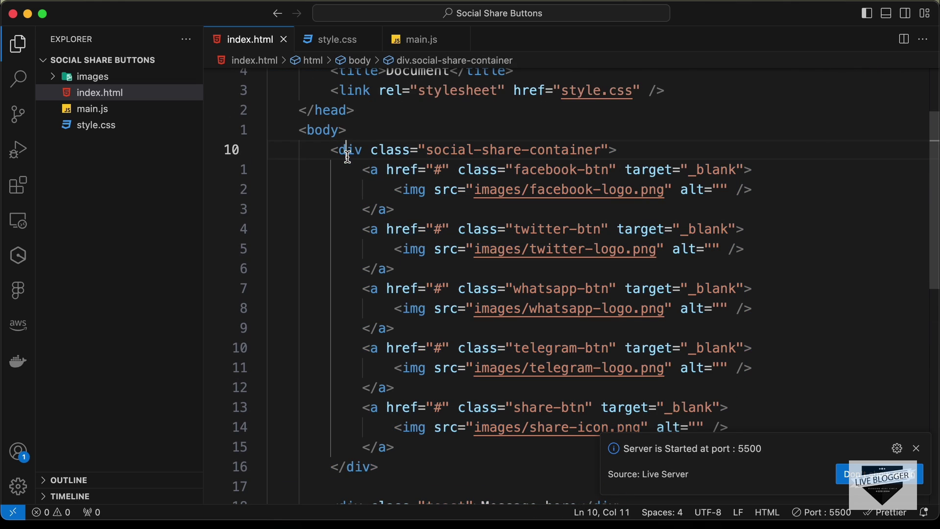
pyautogui.scroll(-4, 431, 279)
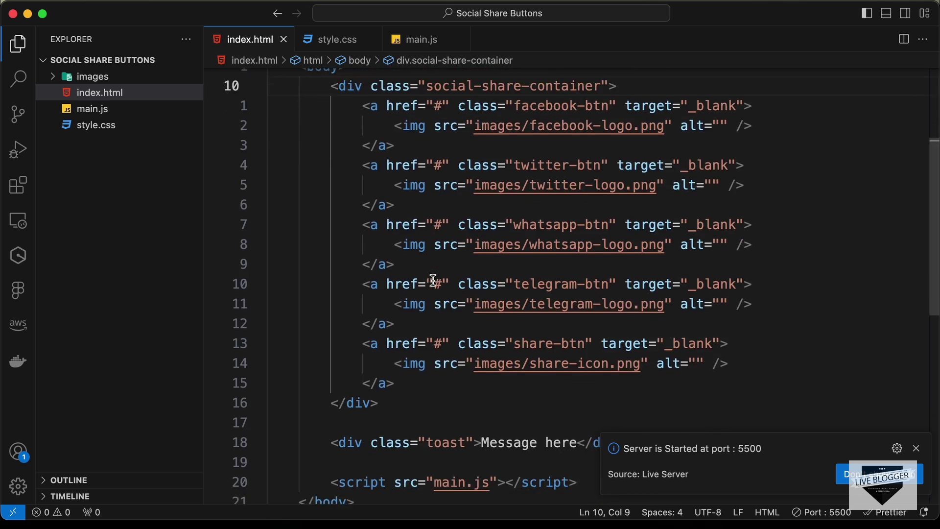
pyautogui.keyDown('shift'); pyautogui.click(636, 290); pyautogui.keyUp('shift')
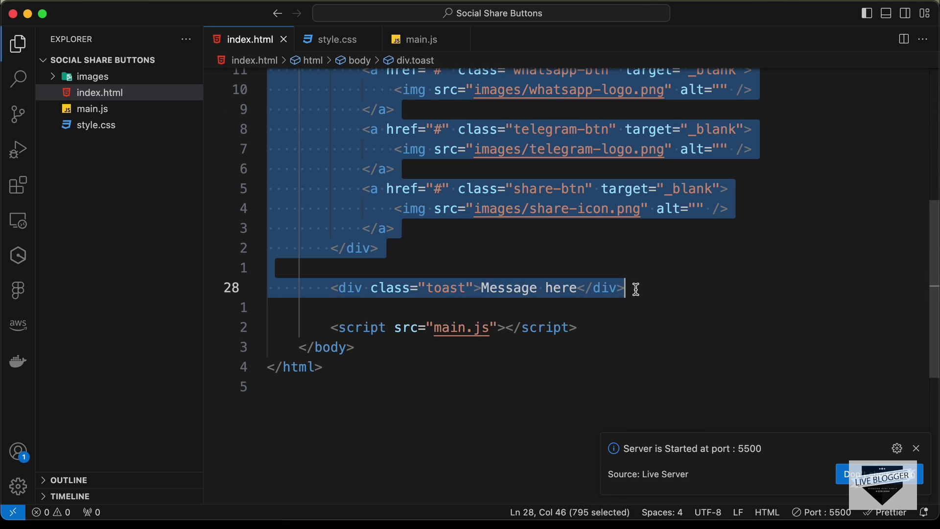
pyautogui.press('super+Tab')
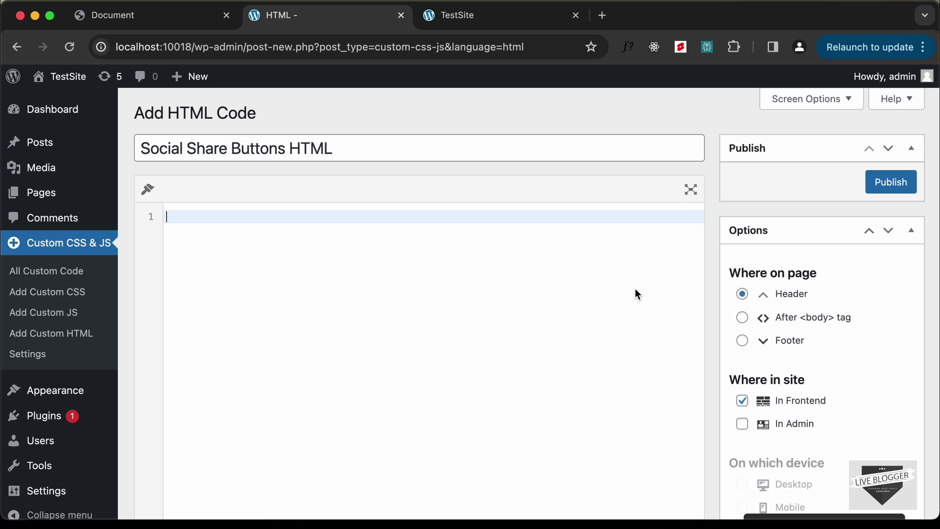
# - Paste the share markup into the HTML editor and check the images folder its paths reference
pyautogui.write('<div class="social-share-container">             <a href="#" class="facebook-btn" target="_blank">                 <img src="images/facebook-logo.png" alt="" />             </a>             <a href="#" class="twitter-btn" target="_blank">                 <img src="images/twitter-logo.png" alt="" />             </a>             <a href="#" class="whatsapp-btn" target="_blank">                 <img src="images/whatsapp-logo.png" alt="" />             </a>             <a href="#" class="telegram-btn" target="_blank">                 <img src="images/telegram-logo.png" alt="" />             </a>             <a href="#" class="share-btn" target="_blank">                 <img src="images/share-icon.png" alt="" />             </a>         </div>          <div class="toast">Message here</div>')
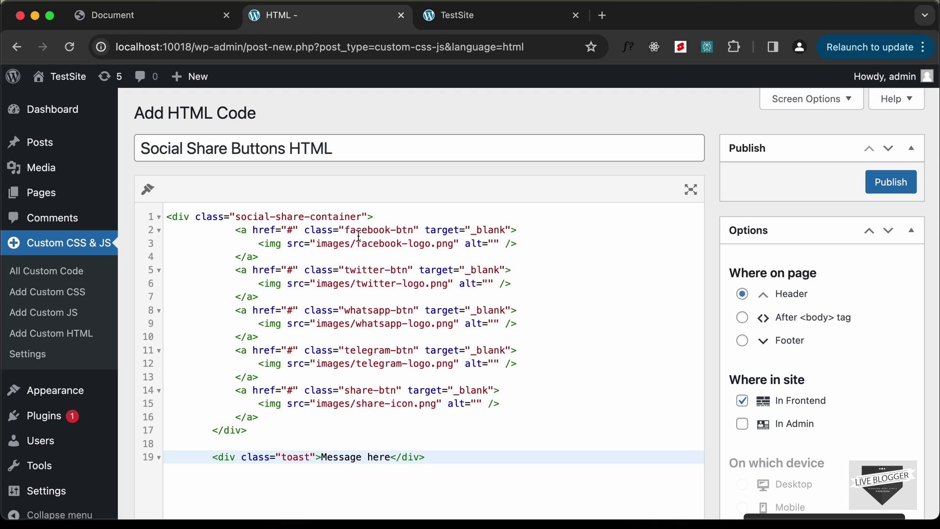
pyautogui.moveTo(317, 245); pyautogui.dragTo(455, 246)
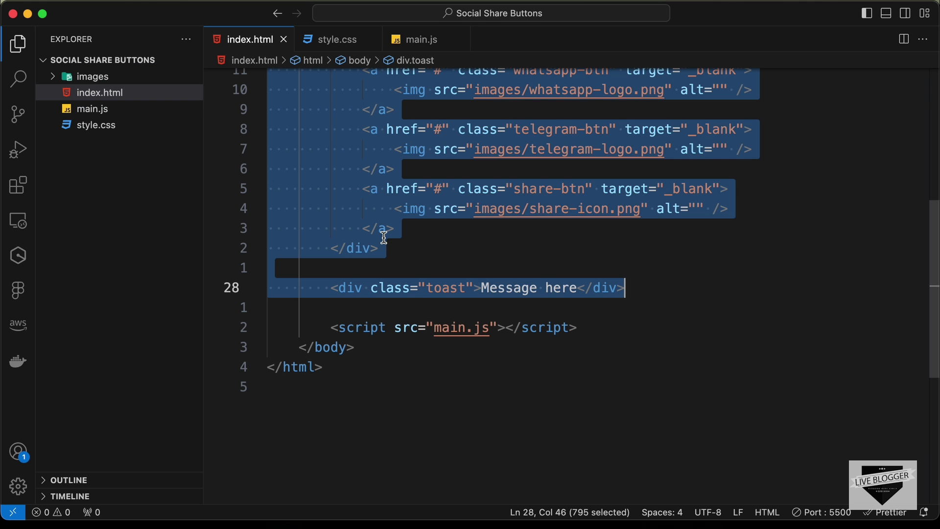
pyautogui.scroll(3, 474, 255)
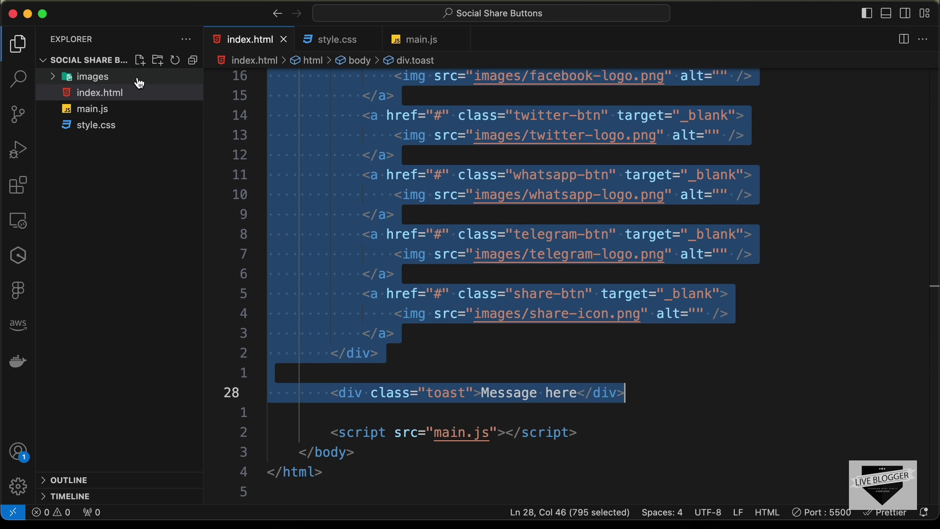
pyautogui.click(139, 81)
pyautogui.click(138, 80)
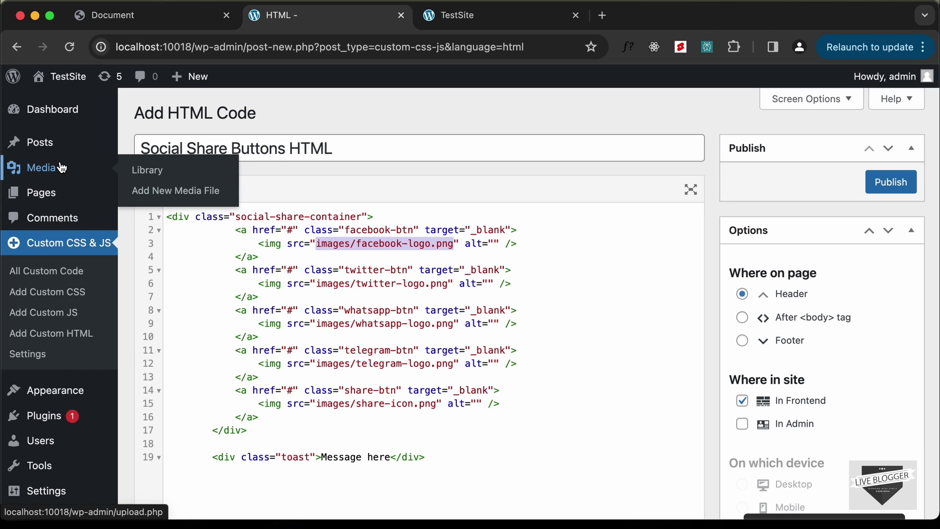
# - Upload the five logo PNGs (WhatsApp, X, Telegram, share, Facebook) to the Media Library
pyautogui.click(61, 168)
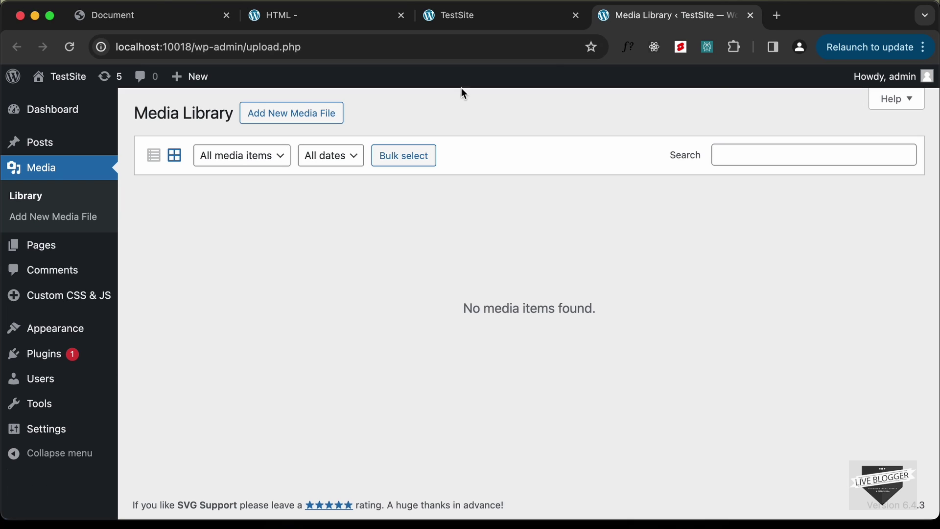
pyautogui.click(319, 119)
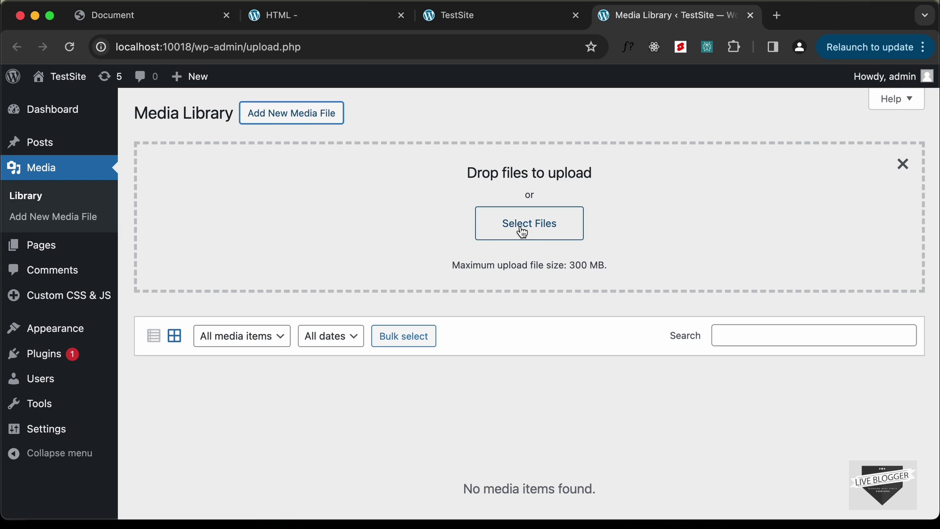
pyautogui.click(551, 233)
pyautogui.moveTo(345, 204); pyautogui.dragTo(120, 217)
pyautogui.moveTo(184, 371); pyautogui.dragTo(210, 245)
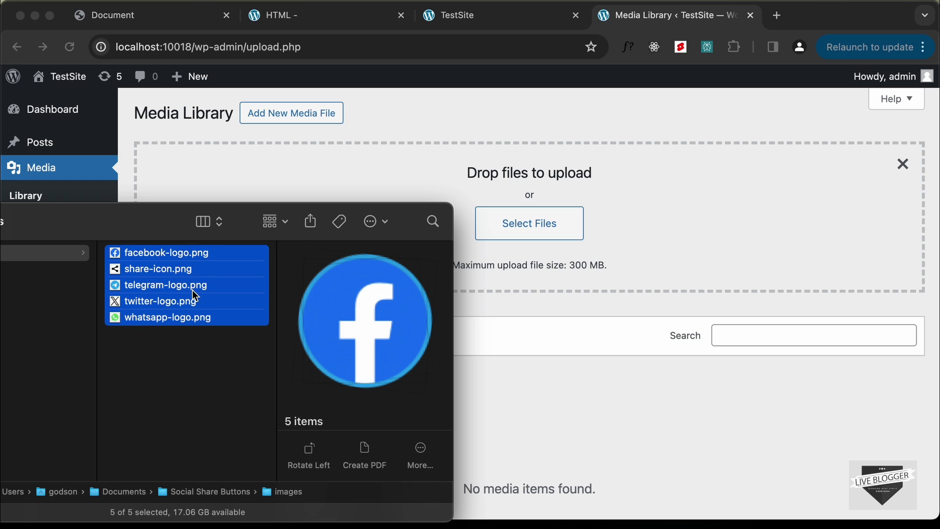
pyautogui.moveTo(192, 290); pyautogui.dragTo(606, 224)
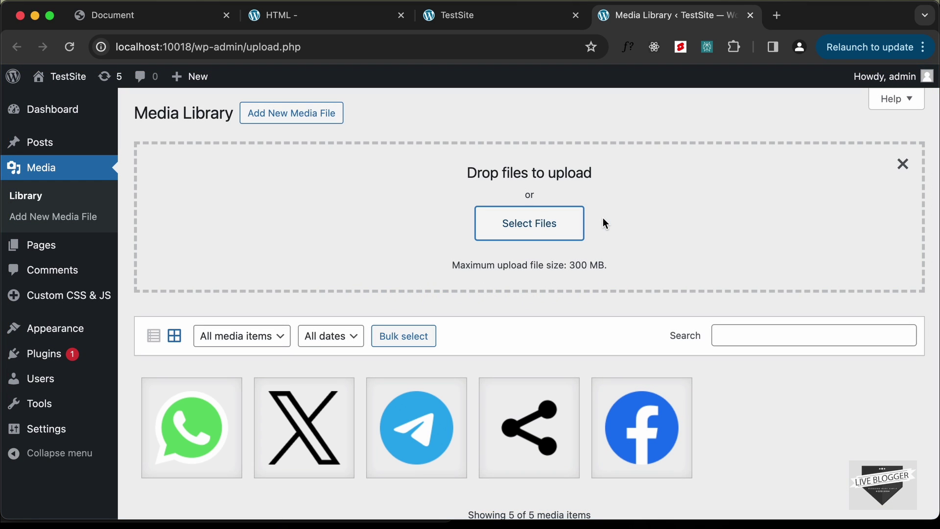
pyautogui.scroll(-3, 605, 224)
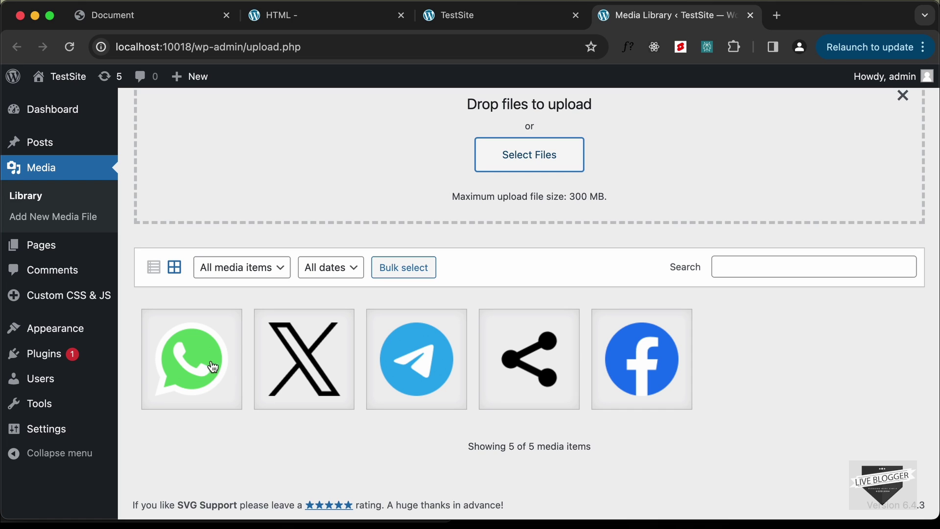
# - Replace the WhatsApp image path on line 9 with the uploaded WhatsApp logo's URL
pyautogui.click(337, 22)
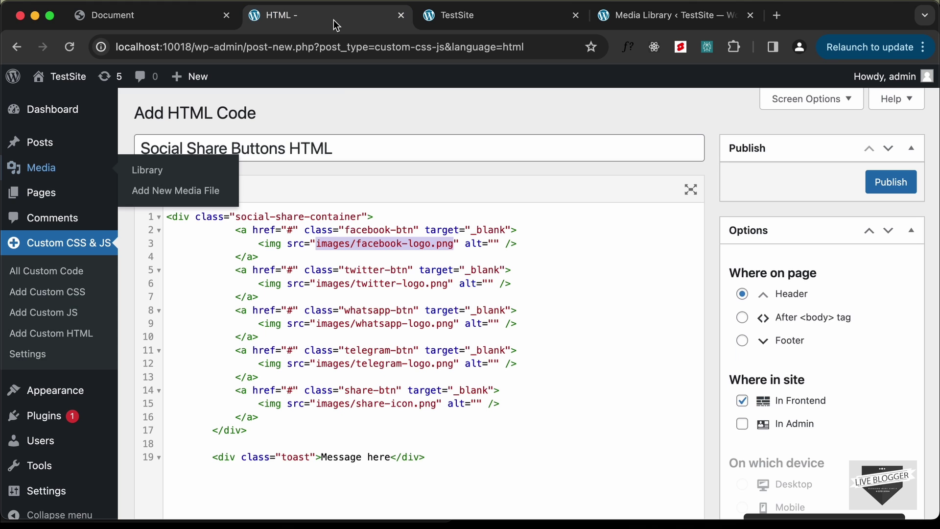
pyautogui.click(500, 19)
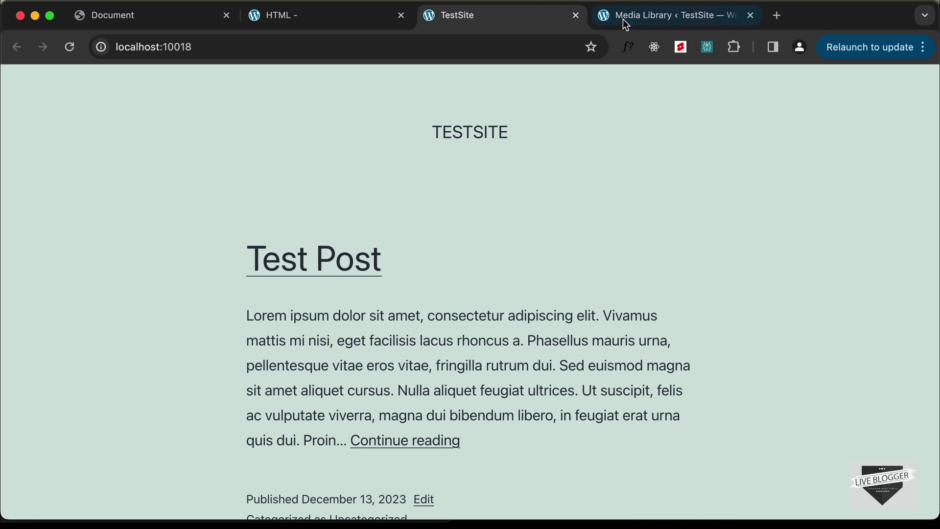
pyautogui.click(609, 18)
pyautogui.click(190, 370)
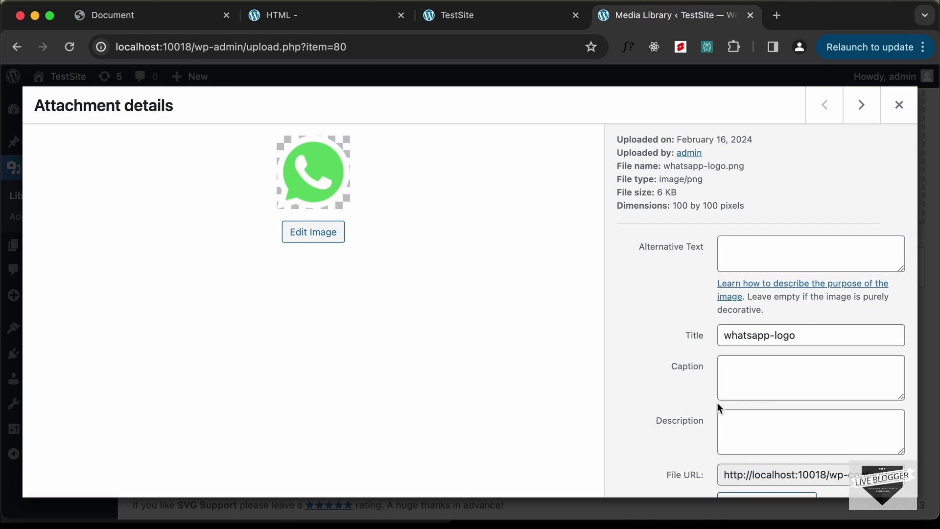
pyautogui.scroll(-2, 725, 407)
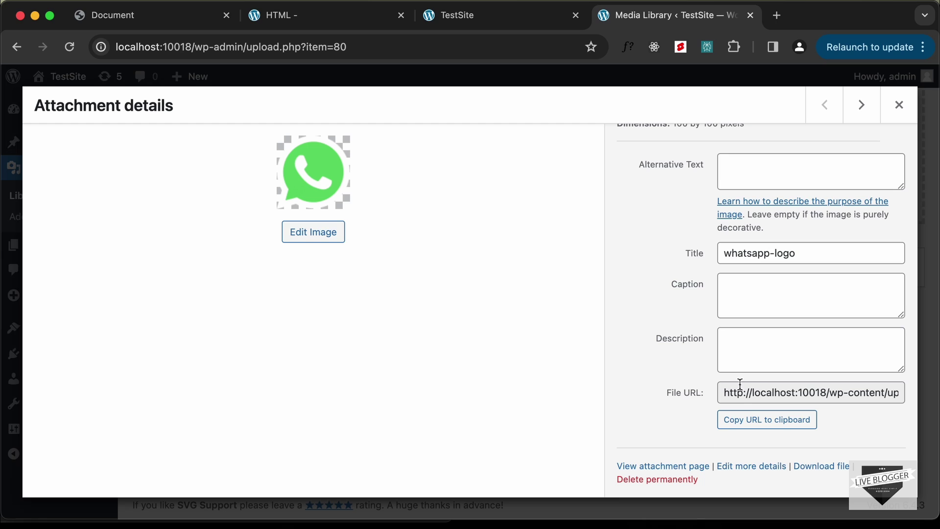
pyautogui.click(785, 430)
pyautogui.click(342, 22)
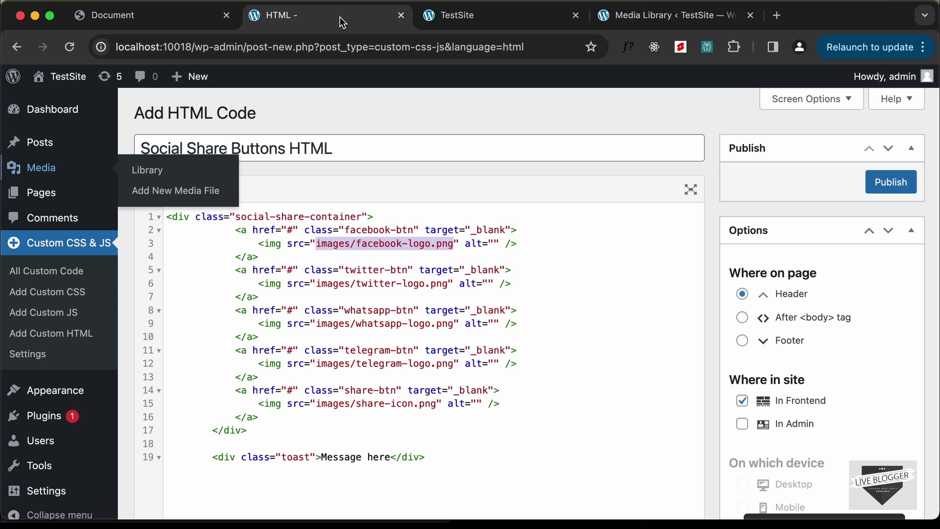
pyautogui.scroll(-2, 340, 331)
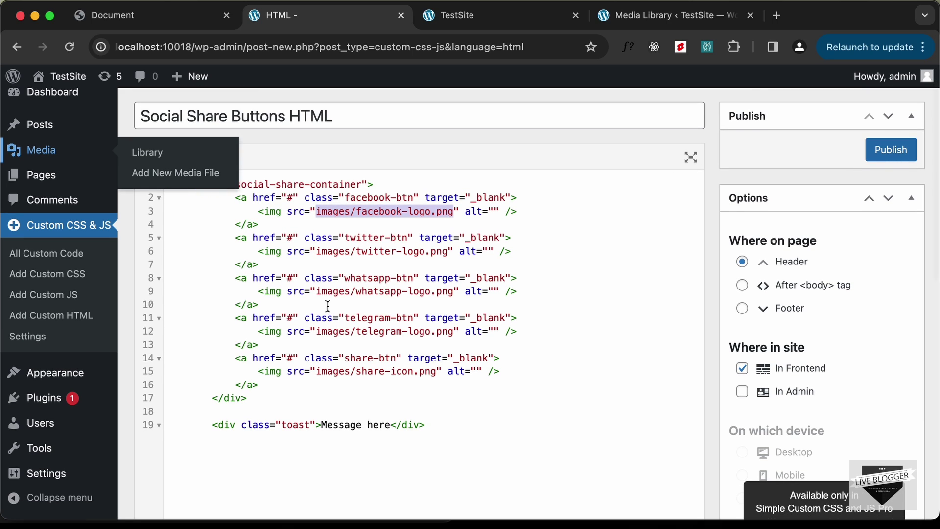
pyautogui.click(316, 291)
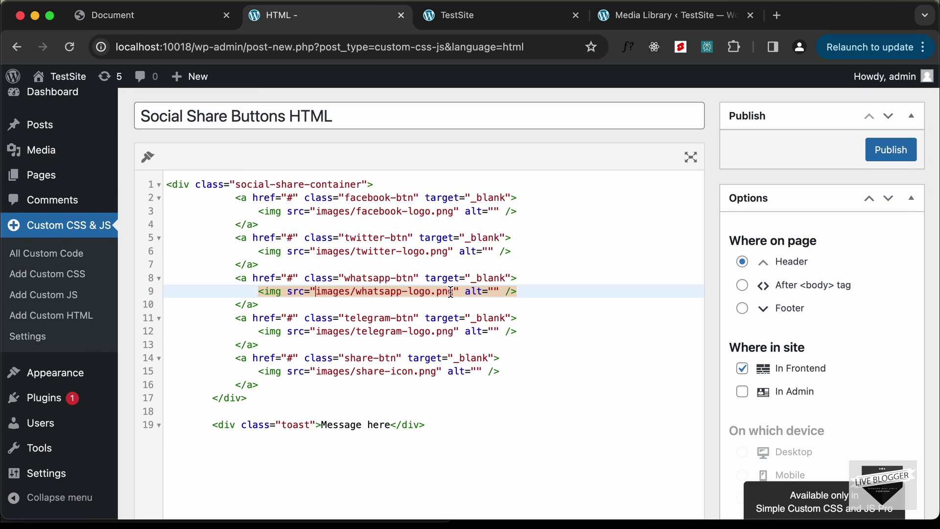
pyautogui.press('super+v')
pyautogui.scroll(1, 470, 274)
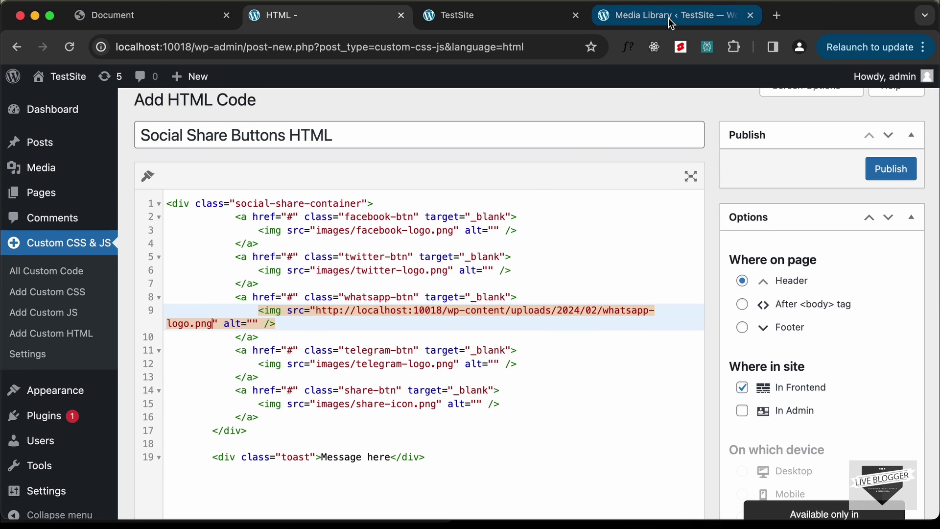
# - Replace the Twitter image path on line 6 with the uploaded X logo's URL
pyautogui.click(671, 23)
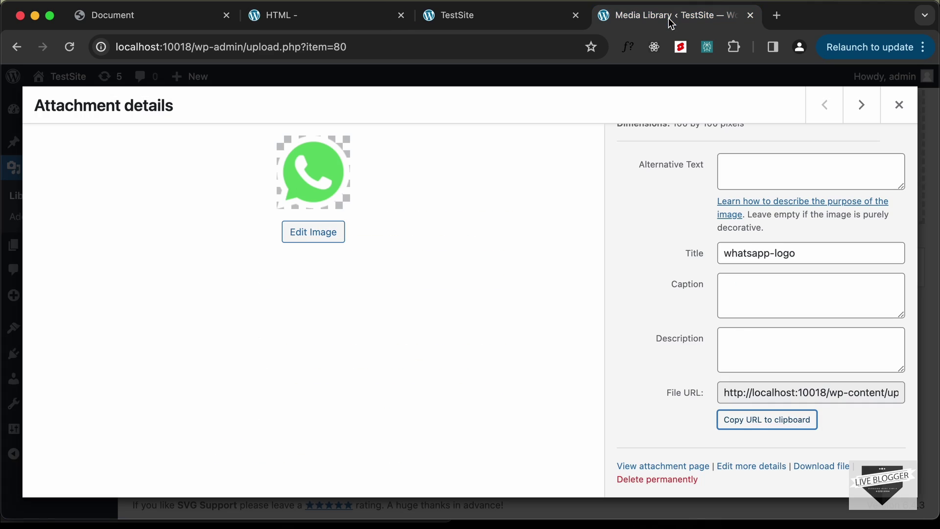
pyautogui.click(900, 105)
pyautogui.click(315, 371)
pyautogui.scroll(-3, 675, 418)
pyautogui.click(769, 421)
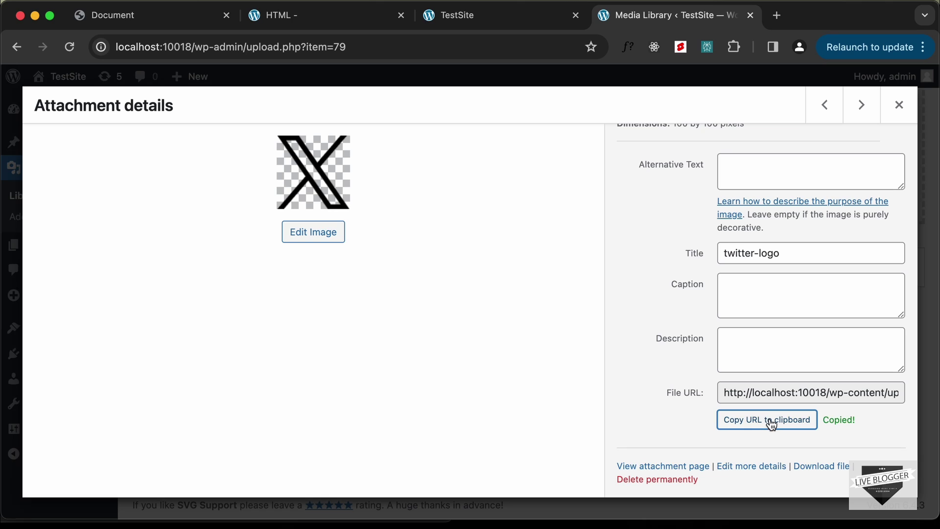
pyautogui.click(901, 105)
pyautogui.click(354, 17)
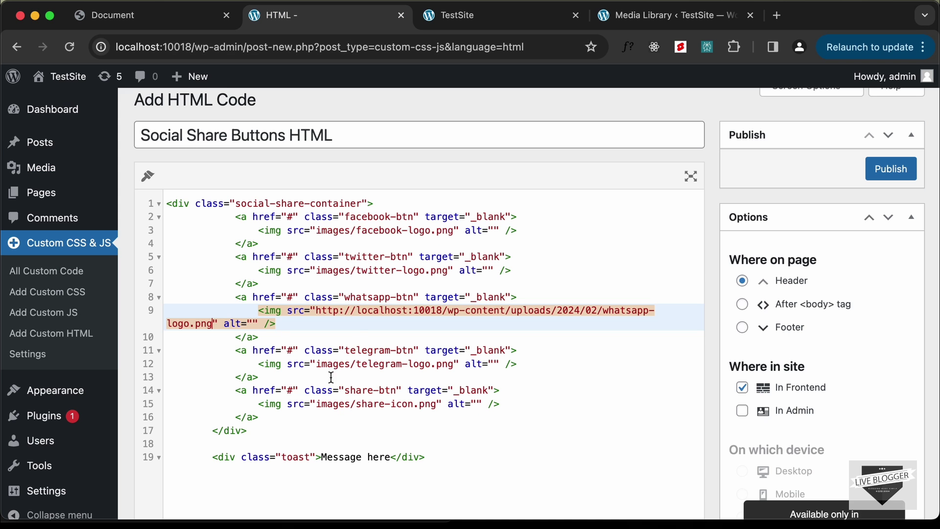
pyautogui.click(318, 270)
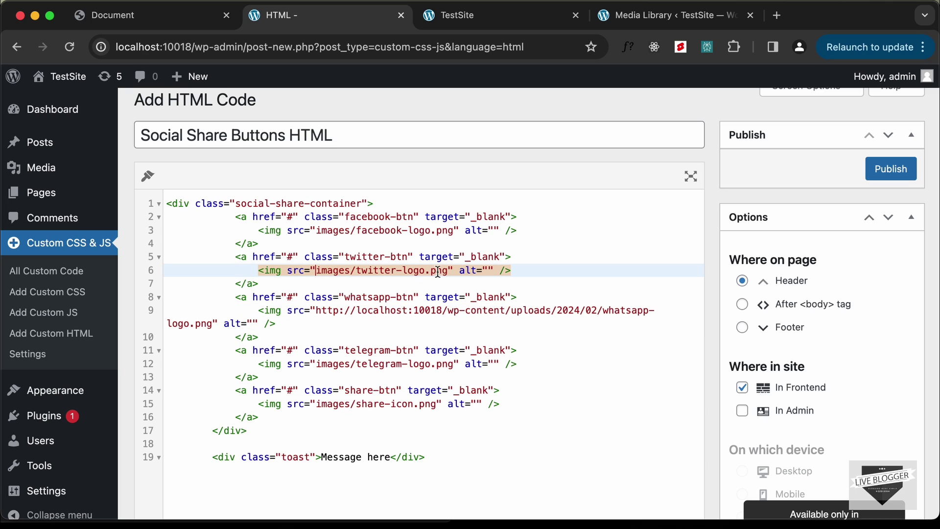
pyautogui.keyDown('shift'); pyautogui.click(451, 270); pyautogui.keyUp('shift')
pyautogui.press('super+v')
# - Replace the Telegram image path on line 12 with the uploaded Telegram logo's URL
pyautogui.click(671, 15)
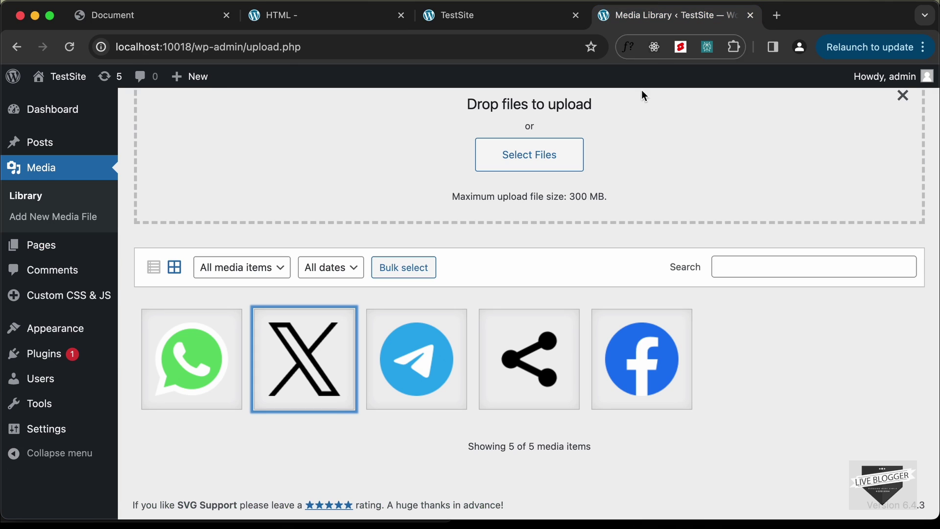
pyautogui.click(390, 386)
pyautogui.scroll(-3, 756, 377)
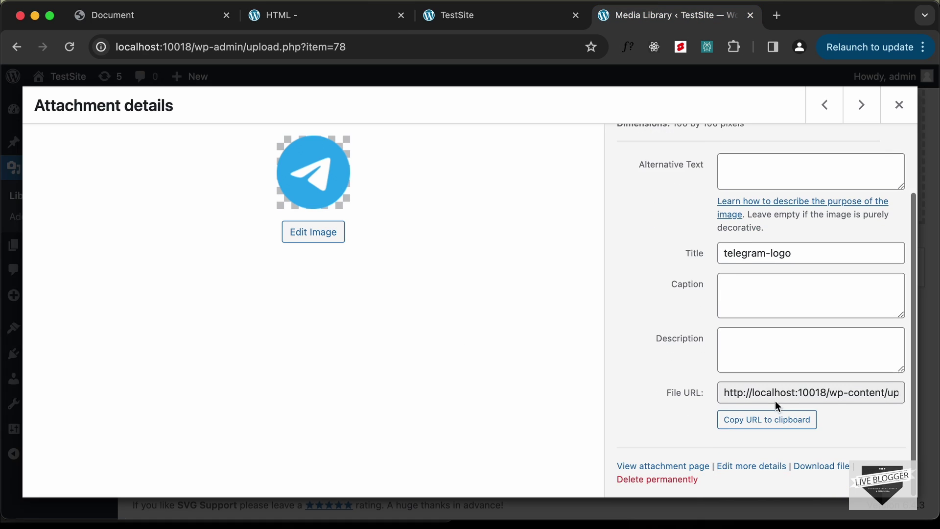
pyautogui.click(773, 420)
pyautogui.click(360, 26)
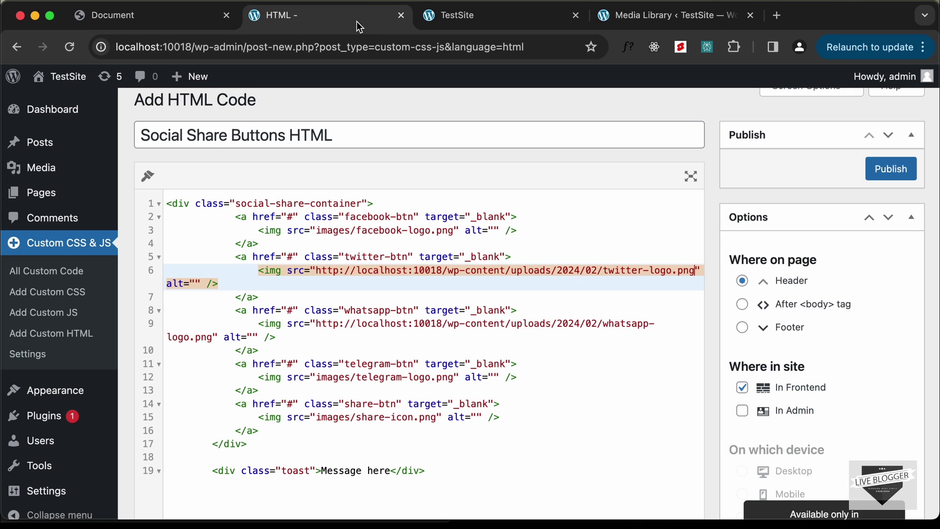
pyautogui.click(316, 378)
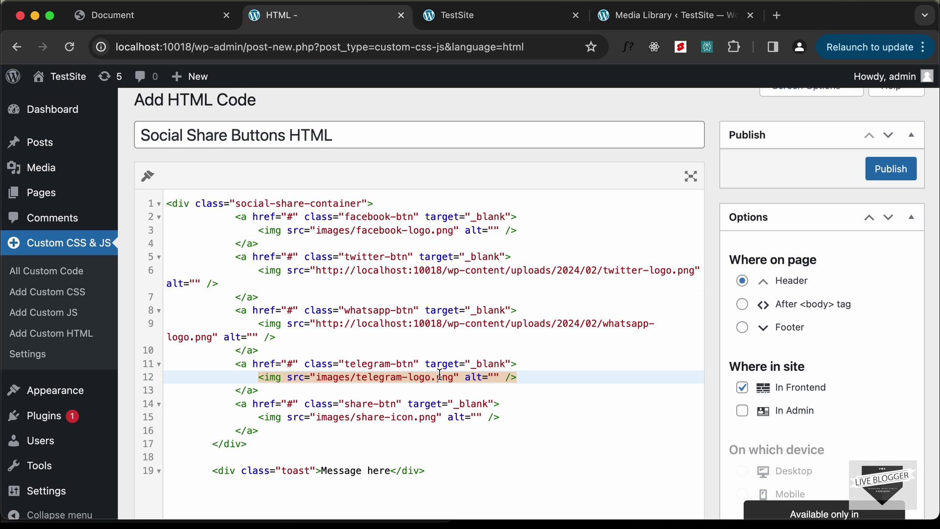
pyautogui.keyDown('shift'); pyautogui.click(455, 378); pyautogui.keyUp('shift')
pyautogui.press('super+v')
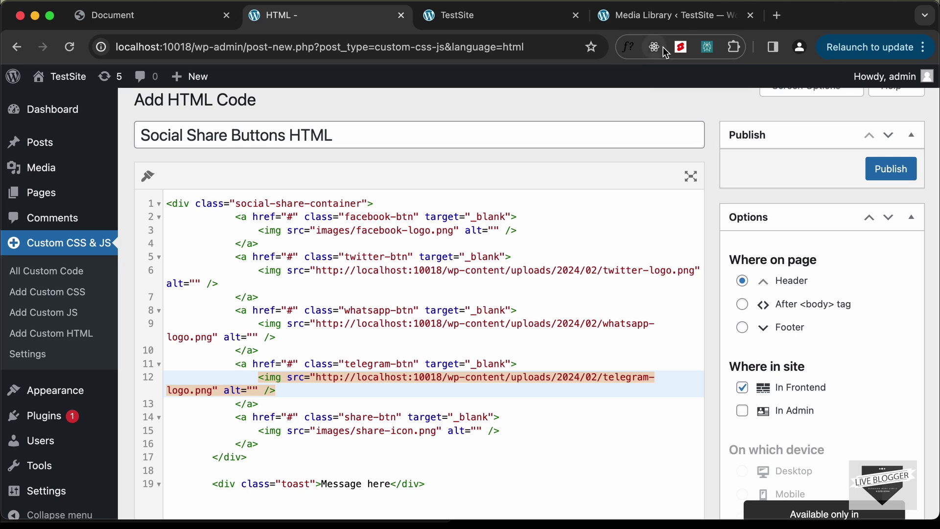
pyautogui.click(683, 20)
pyautogui.press('Escape')
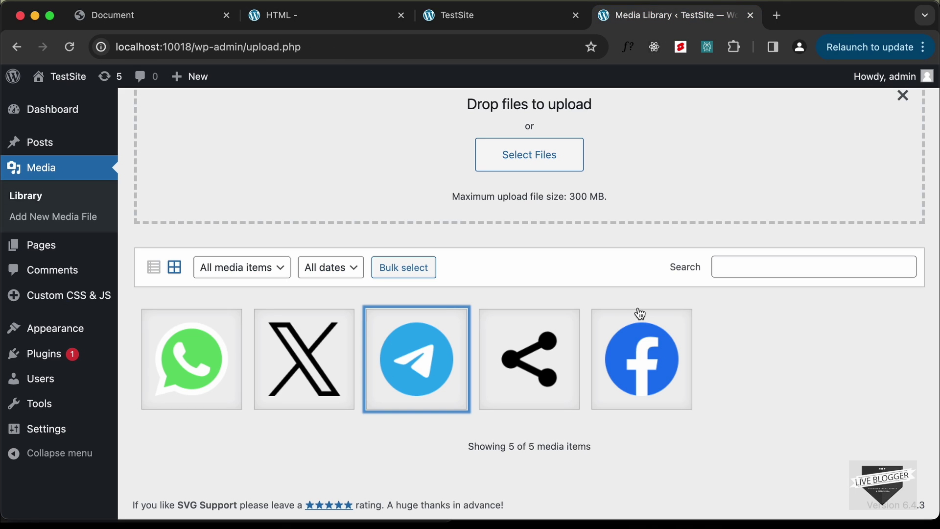
# - Replace the share icon path on line 15 with the uploaded share icon's URL
pyautogui.click(565, 362)
pyautogui.scroll(-3, 691, 335)
pyautogui.click(737, 417)
pyautogui.click(366, 16)
pyautogui.scroll(-2, 434, 312)
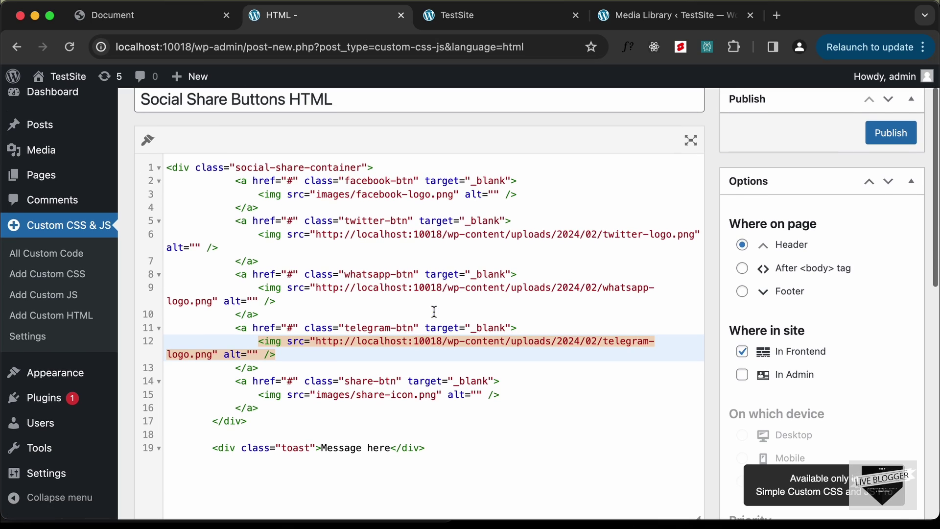
pyautogui.moveTo(317, 396); pyautogui.dragTo(440, 397)
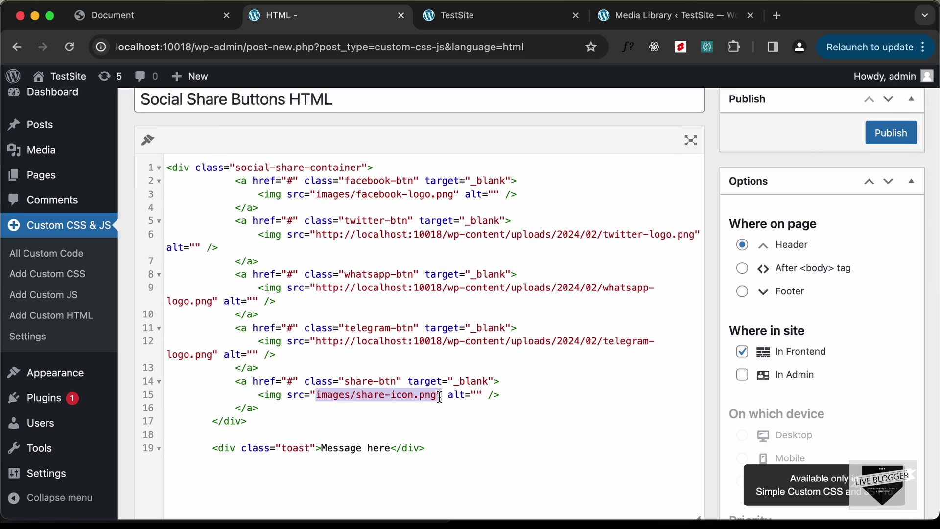
pyautogui.press('cmd+v')
pyautogui.click(686, 17)
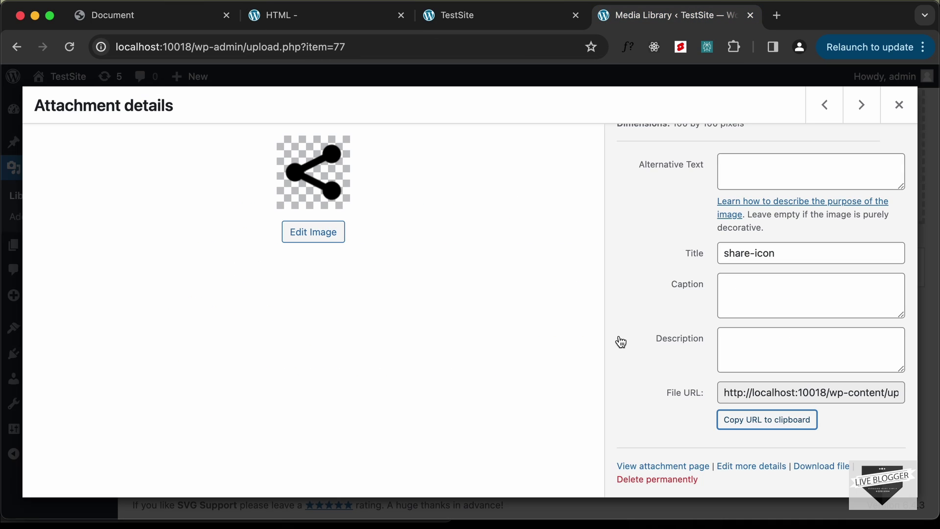
pyautogui.click(899, 105)
# - Replace the Facebook image path on line 3 with the uploaded Facebook logo's URL
pyautogui.click(659, 377)
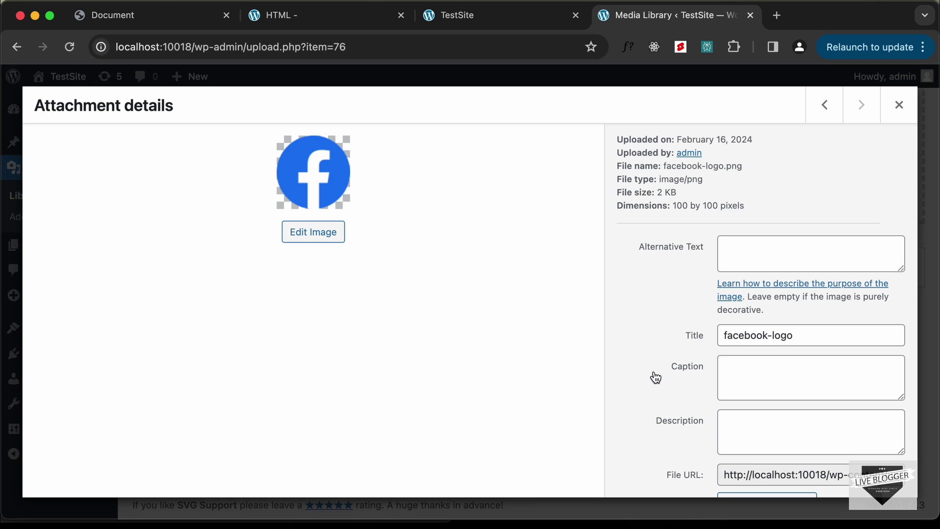
pyautogui.scroll(-3, 695, 375)
pyautogui.click(739, 422)
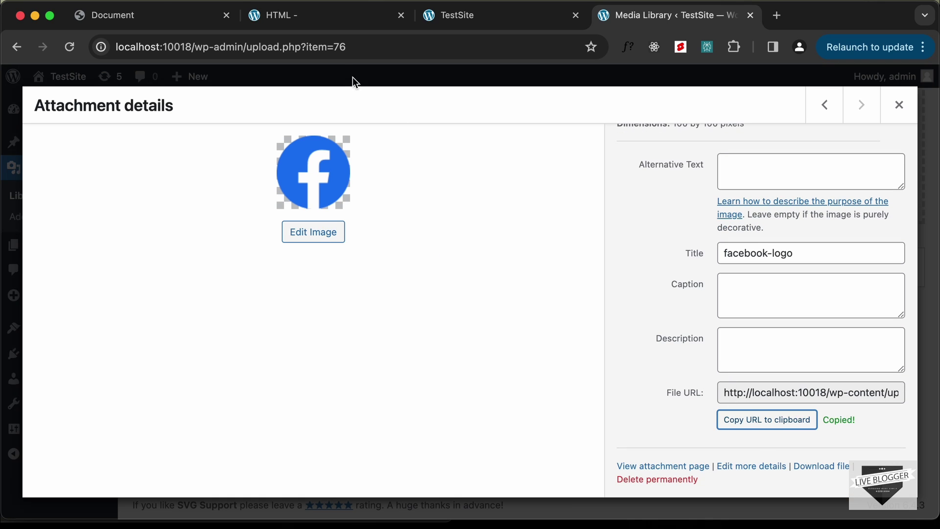
pyautogui.click(319, 20)
pyautogui.scroll(1, 361, 251)
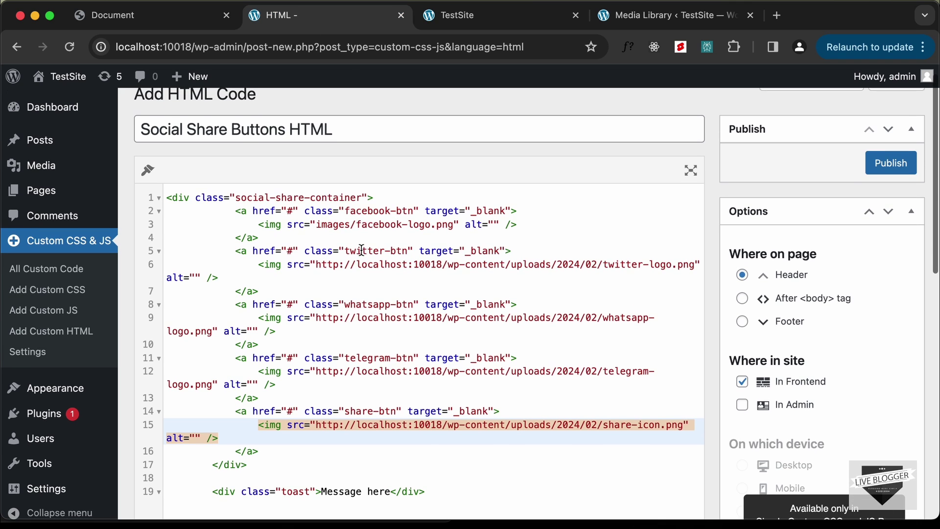
pyautogui.click(317, 226)
pyautogui.keyDown('shift'); pyautogui.click(452, 224); pyautogui.keyUp('shift')
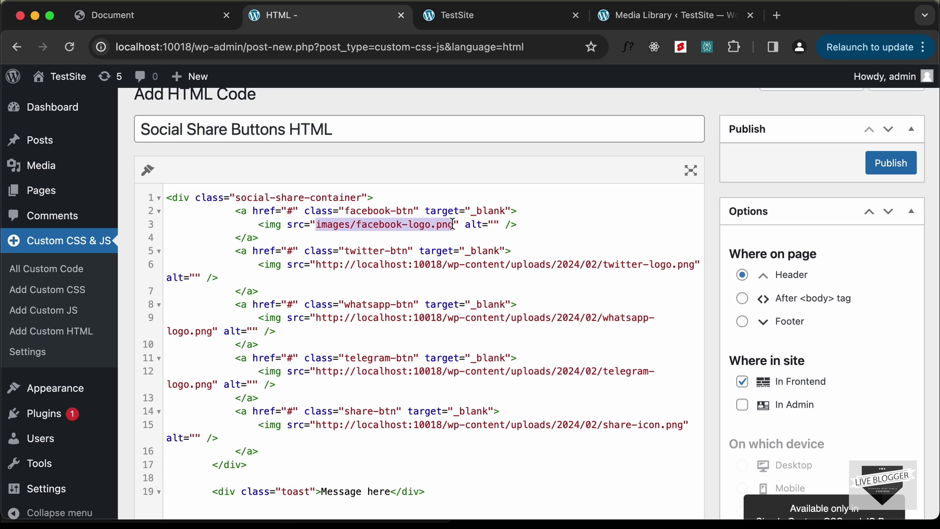
pyautogui.press('super+v')
pyautogui.scroll(-3, 477, 282)
pyautogui.scroll(4, 477, 271)
# - Publish the HTML snippet, then create a CSS entry 'Social Share Buttons CSS' with an empty editor
pyautogui.click(870, 175)
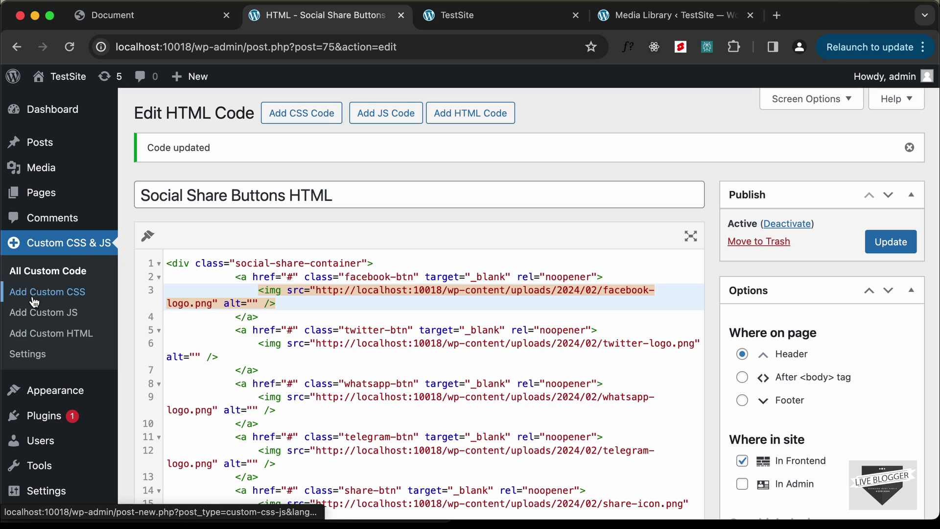
pyautogui.click(74, 299)
pyautogui.click(336, 152)
pyautogui.write('Social Share Buttons CSS')
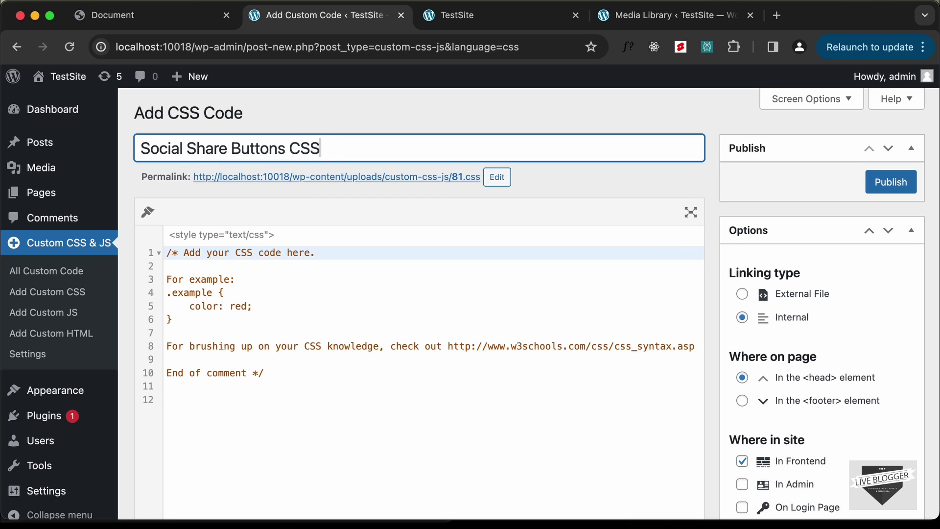
pyautogui.click(368, 321)
pyautogui.press('super+a')
pyautogui.press('BackSpace')
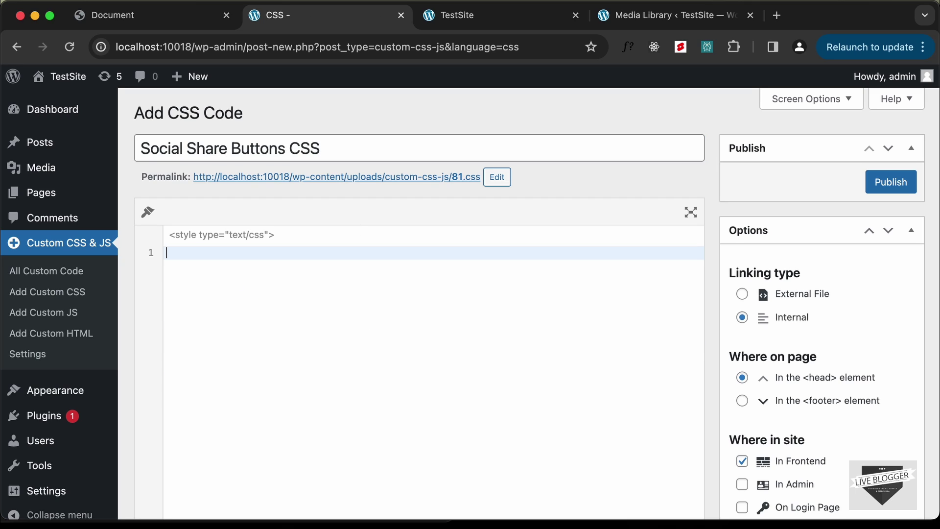
pyautogui.press('super+Tab')
pyautogui.press('super+Tab')
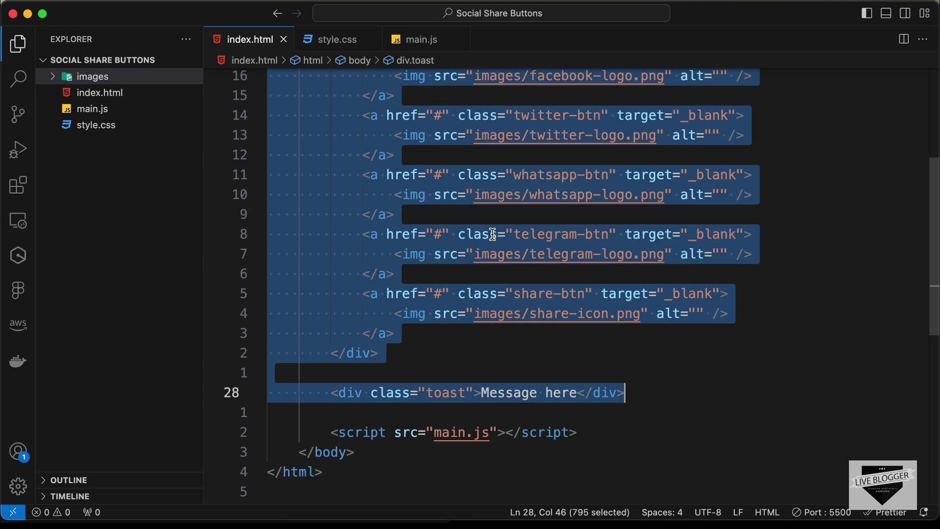
# - Copy the entire style.css stylesheet in Visual Studio Code
pyautogui.click(489, 234)
pyautogui.click(336, 44)
pyautogui.press('super+a')
pyautogui.scroll(-15, 396, 179)
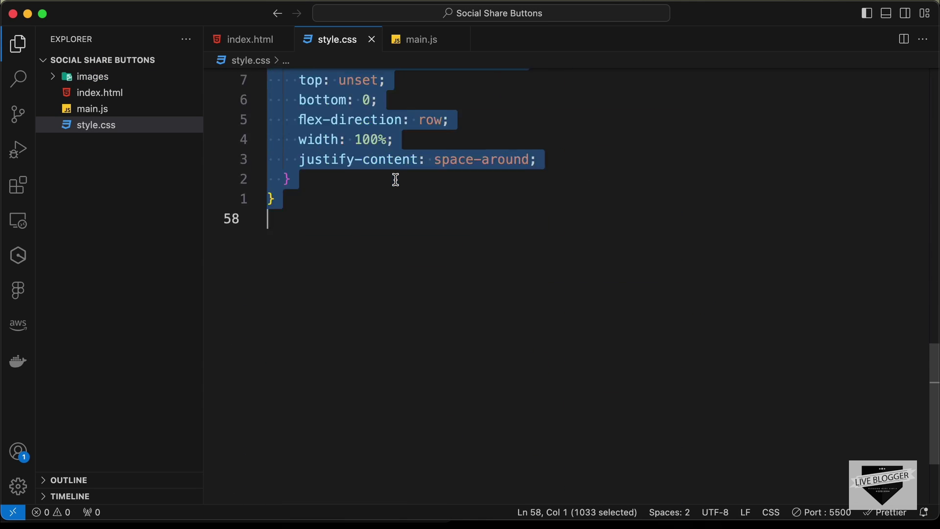
pyautogui.scroll(10, 396, 179)
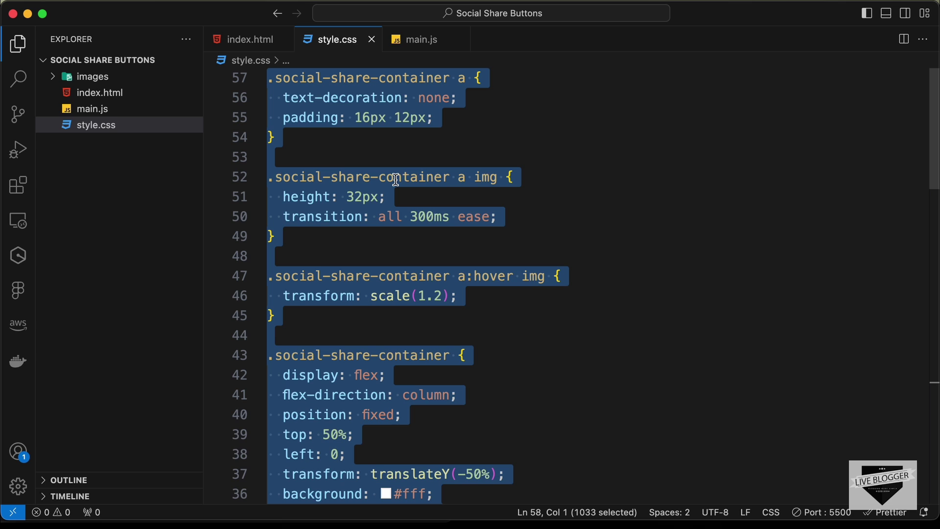
pyautogui.press('super+c')
# - Paste the stylesheet into the Social Share Buttons CSS entry, publish it, and start a new JS entry
pyautogui.press('super+Tab')
pyautogui.click(328, 281)
pyautogui.press('super+v')
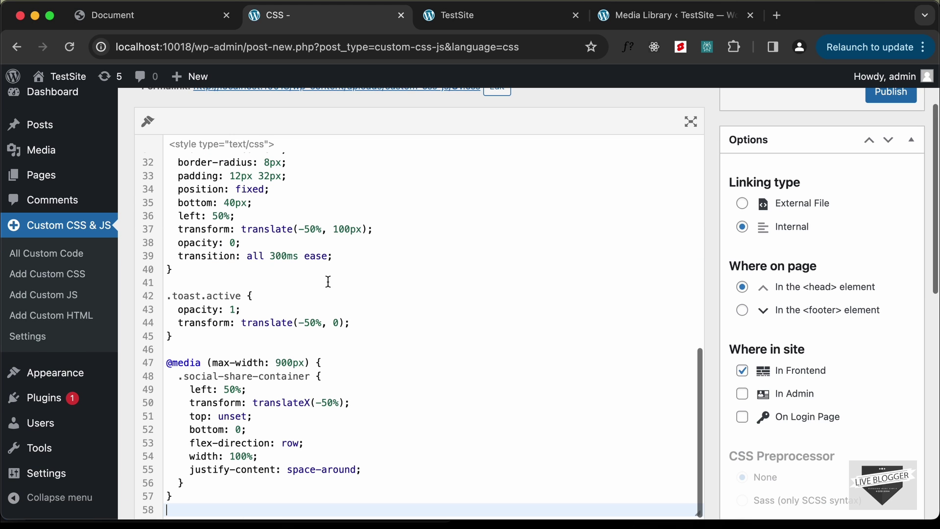
pyautogui.scroll(10, 362, 324)
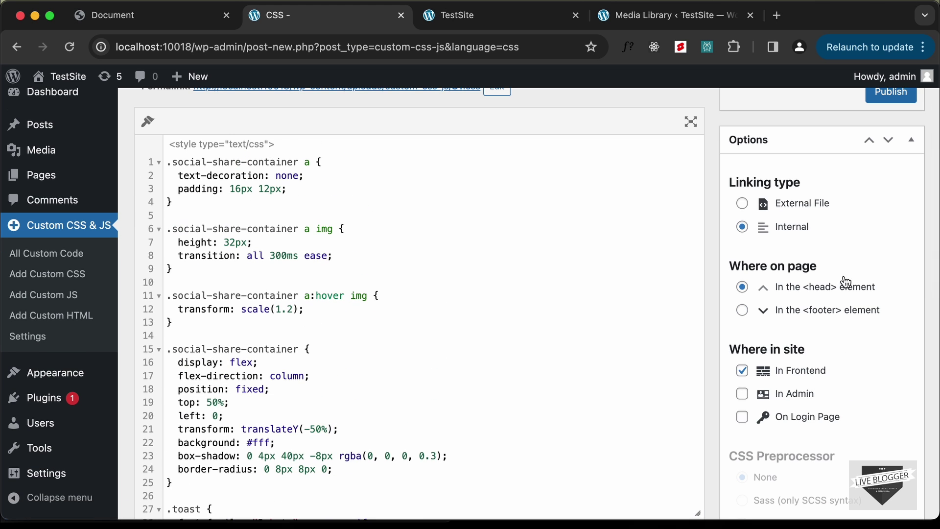
pyautogui.scroll(3, 843, 269)
pyautogui.click(892, 183)
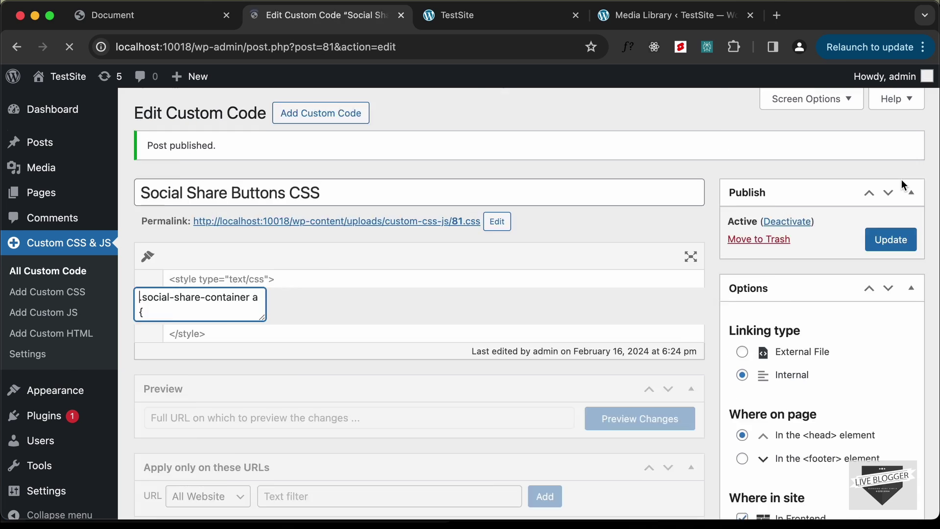
pyautogui.scroll(3, 465, 392)
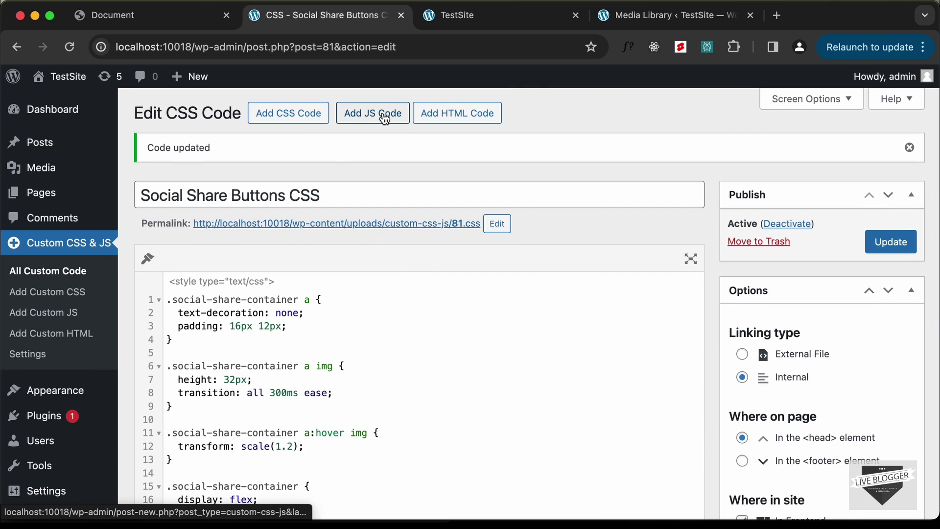
pyautogui.click(384, 119)
# - Title the new JS entry 'Social Share Buttons' and delete its placeholder code
pyautogui.click(313, 143)
pyautogui.write('Social Share Buttons JS')
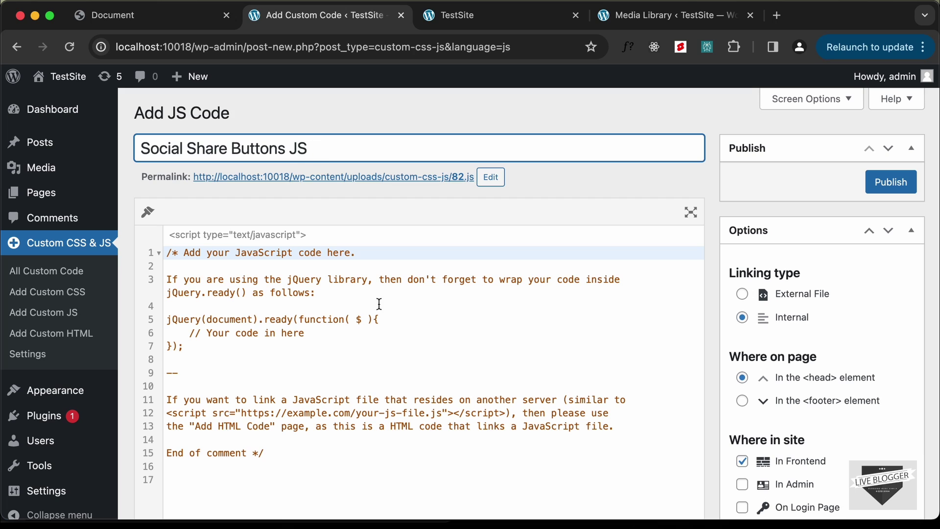
pyautogui.click(380, 304)
pyautogui.press('super+a')
pyautogui.press('BackSpace')
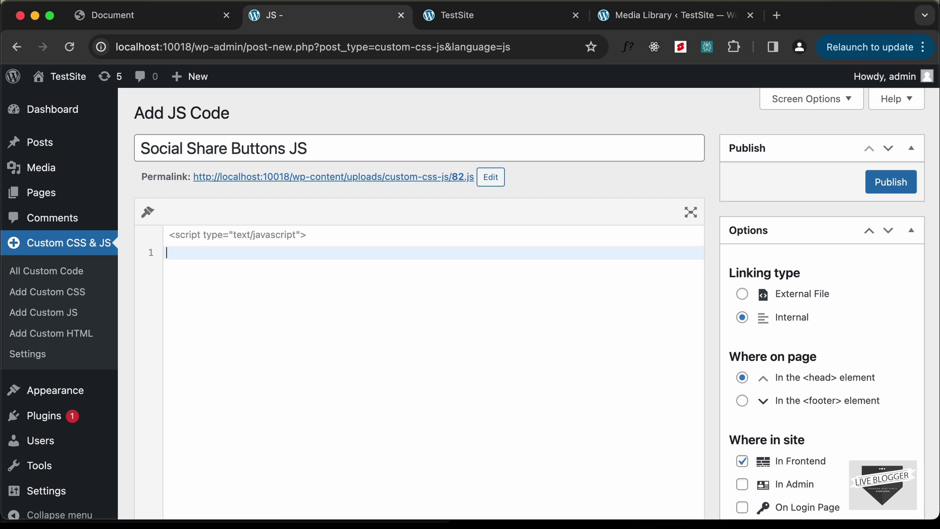
# - Copy the whole main.js script from VS Code into the WordPress JS editor
pyautogui.press('super+Tab')
pyautogui.click(450, 163)
pyautogui.click(424, 47)
pyautogui.click(722, 184)
pyautogui.press('super+a')
pyautogui.scroll(-10, 722, 185)
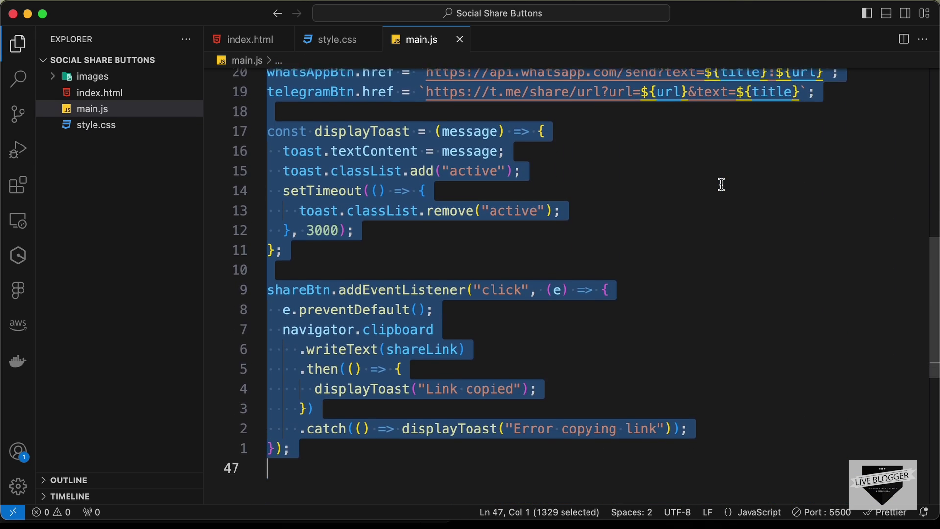
pyautogui.press('super+Tab')
pyautogui.press('super+v')
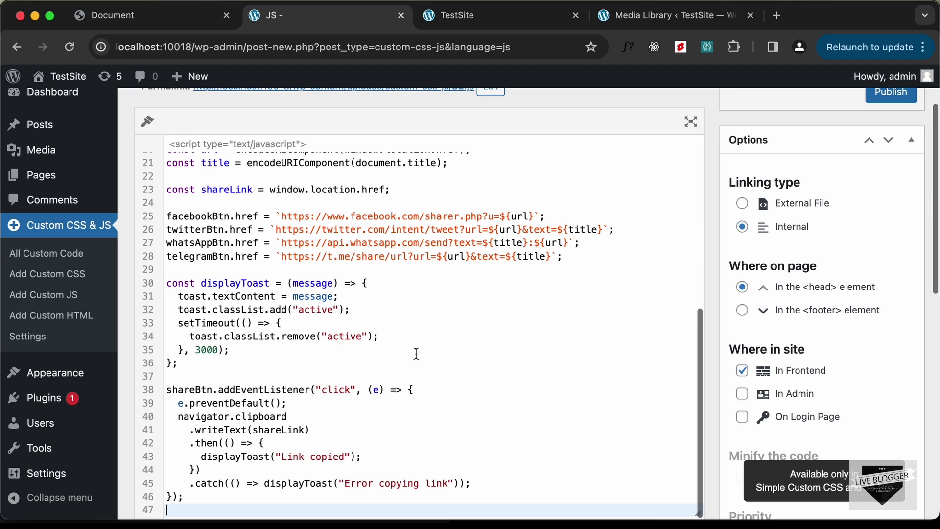
pyautogui.scroll(-1, 831, 266)
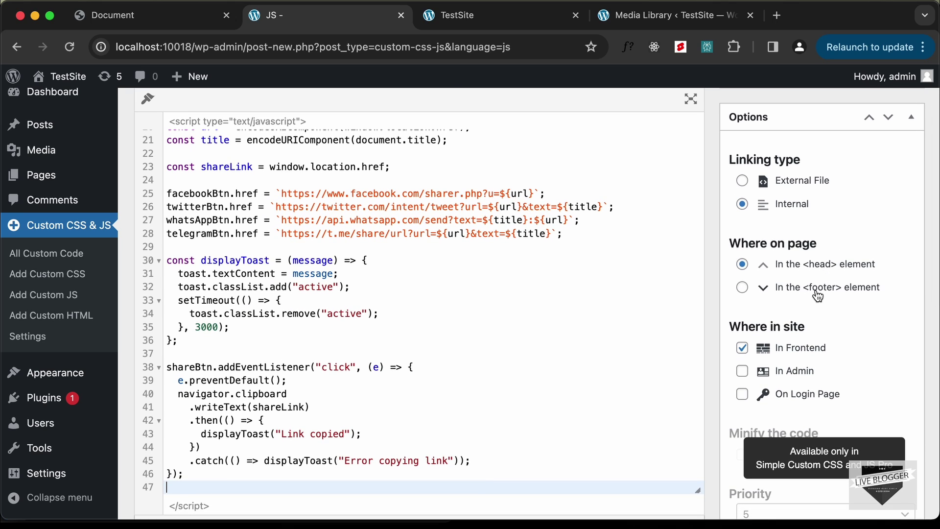
# - Load the script in the footer, publish the snippet, and go to the TestSite front page
pyautogui.press('super+Tab')
pyautogui.click(268, 39)
pyautogui.scroll(-3, 414, 260)
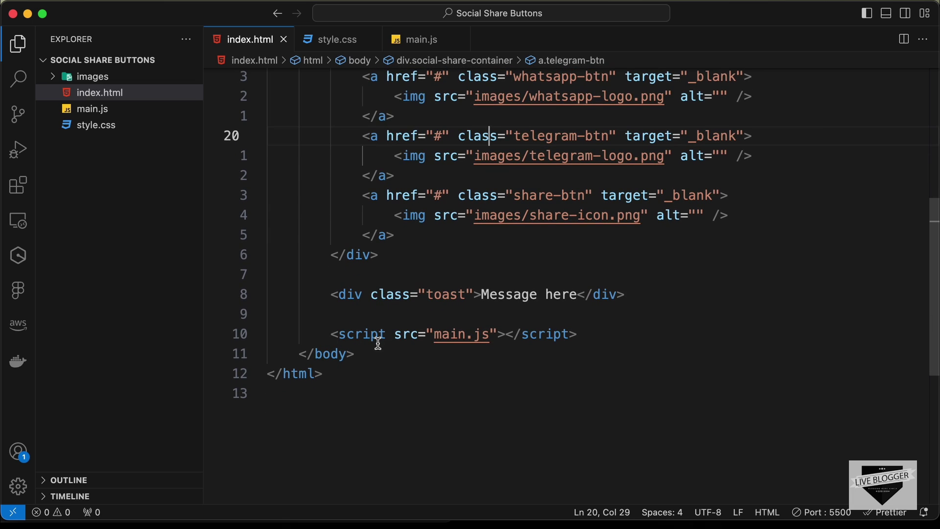
pyautogui.press('super+Tab')
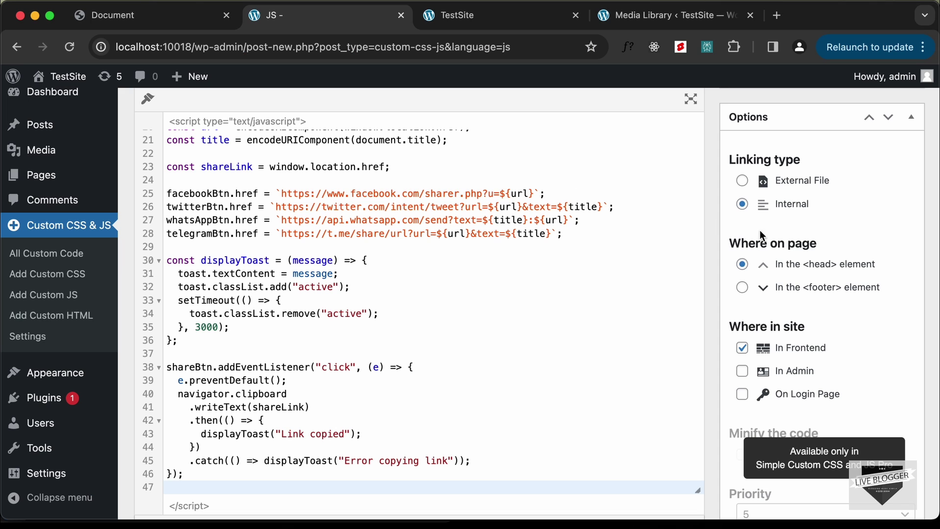
pyautogui.click(812, 296)
pyautogui.scroll(-10, 730, 398)
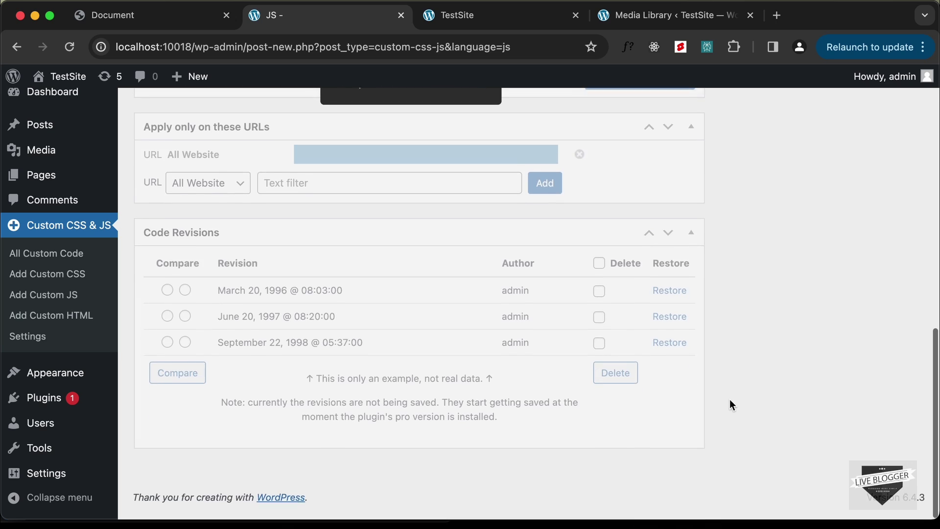
pyautogui.scroll(8, 603, 369)
pyautogui.scroll(10, 603, 365)
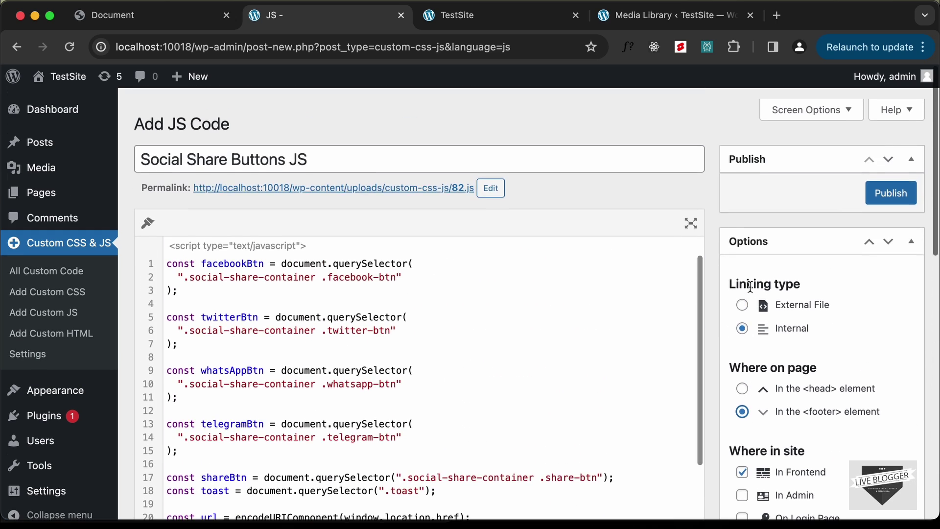
pyautogui.click(889, 184)
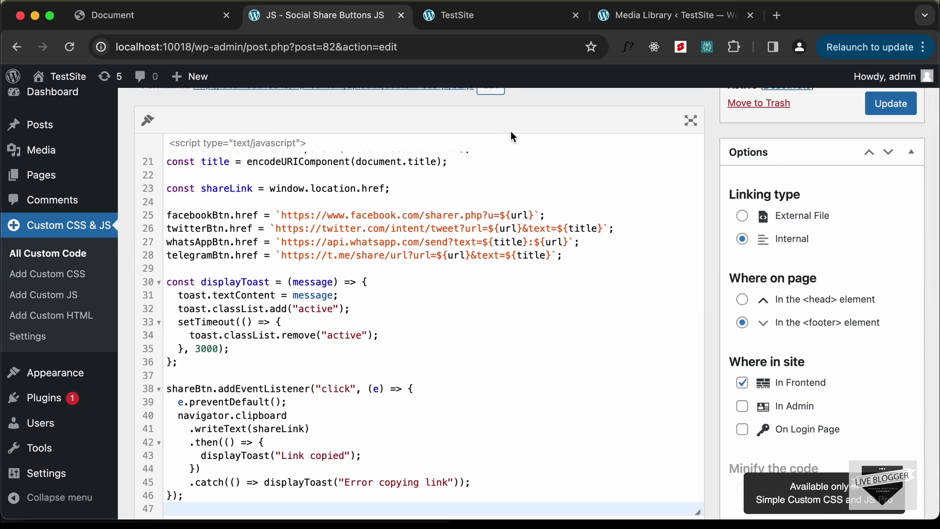
pyautogui.scroll(5, 225, 258)
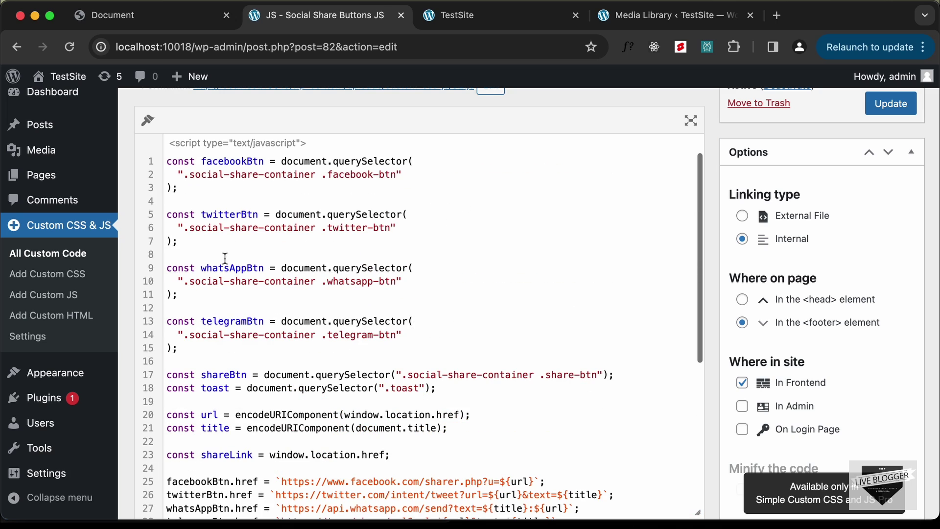
pyautogui.scroll(3, 225, 259)
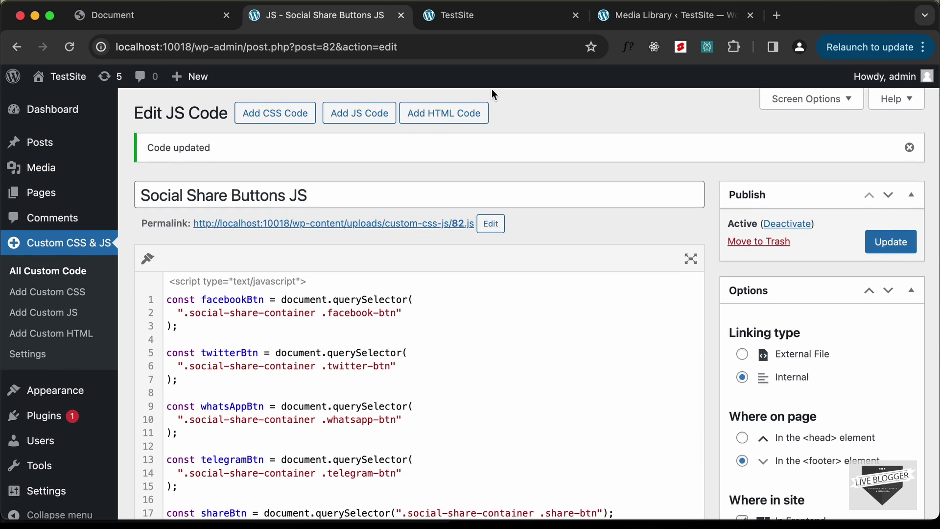
pyautogui.click(524, 19)
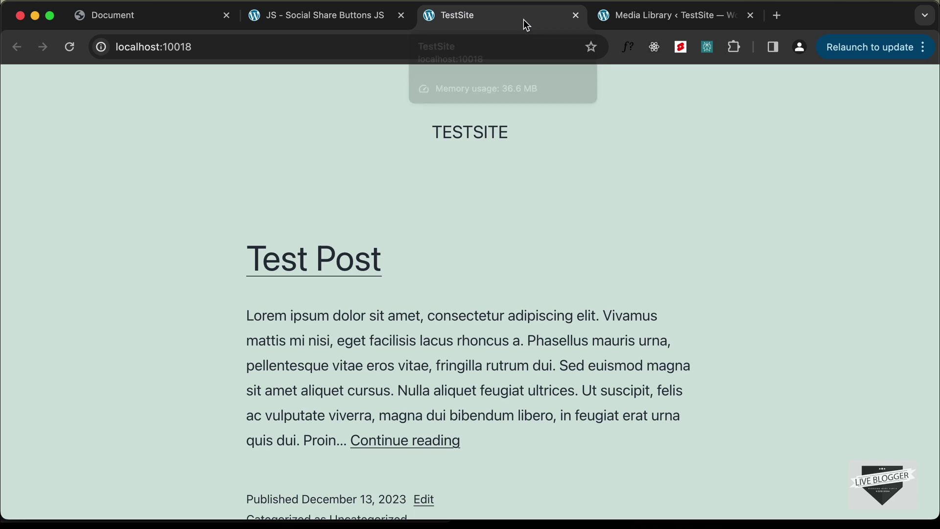
# - Reload TestSite to show the share sidebar, check the narrow-window layout, then share to Telegram
pyautogui.click(69, 48)
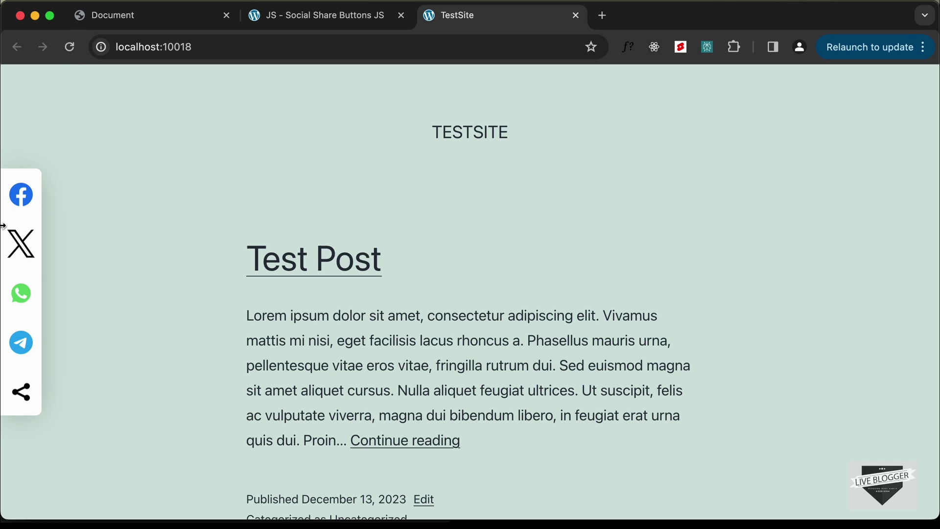
pyautogui.moveTo(3, 228); pyautogui.dragTo(520, 235)
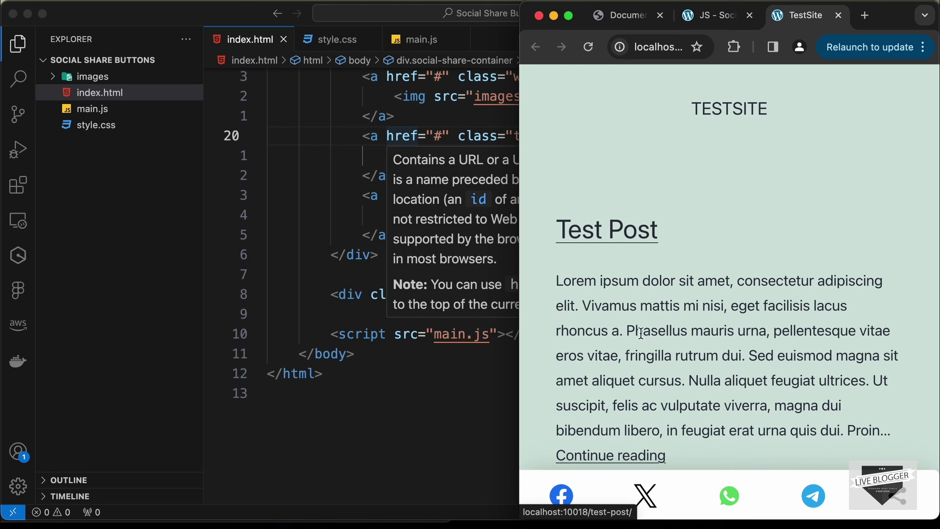
pyautogui.moveTo(520, 320); pyautogui.dragTo(1, 303)
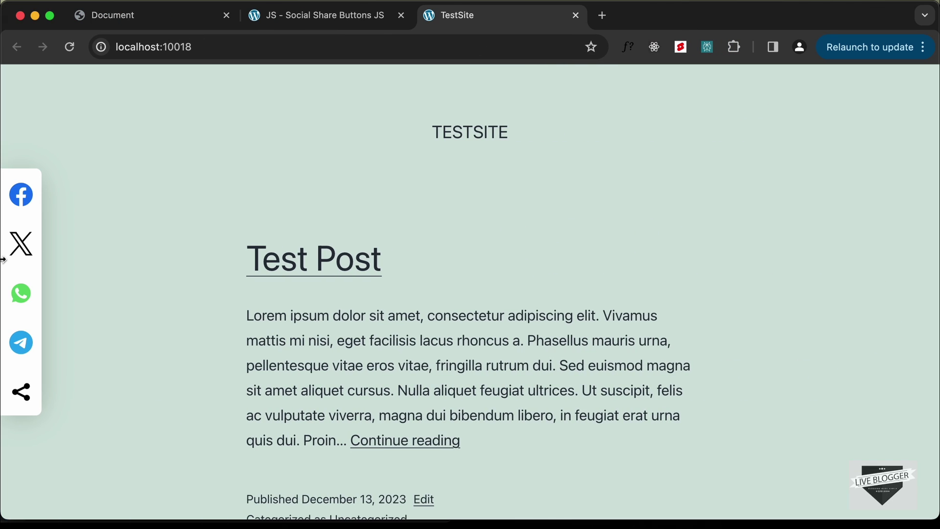
pyautogui.scroll(-1, 304, 293)
pyautogui.scroll(-3, 307, 297)
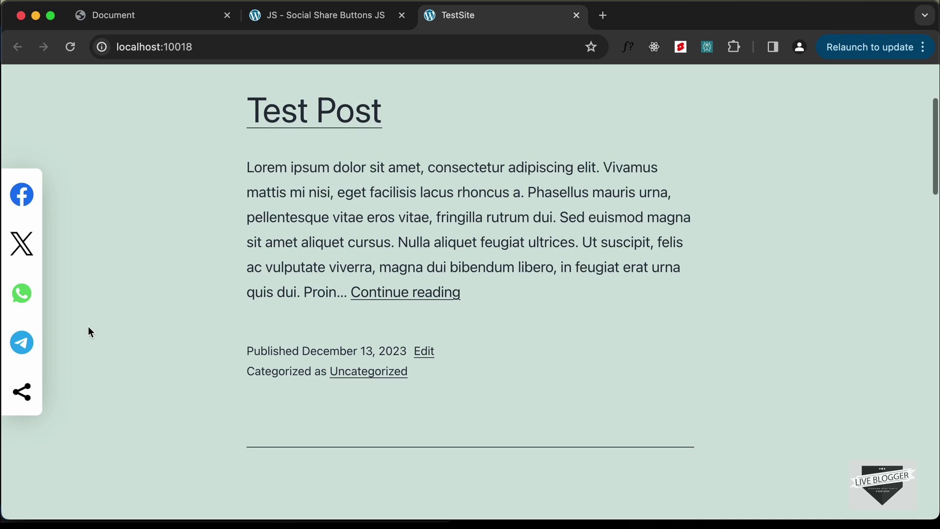
pyautogui.click(22, 345)
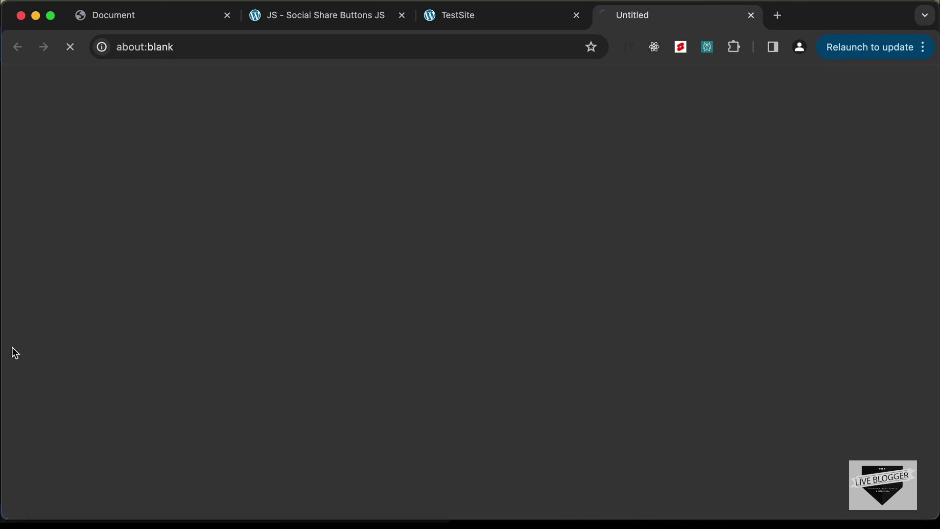
# - Compare the TestSite front page with the Telegram share page
pyautogui.click(474, 18)
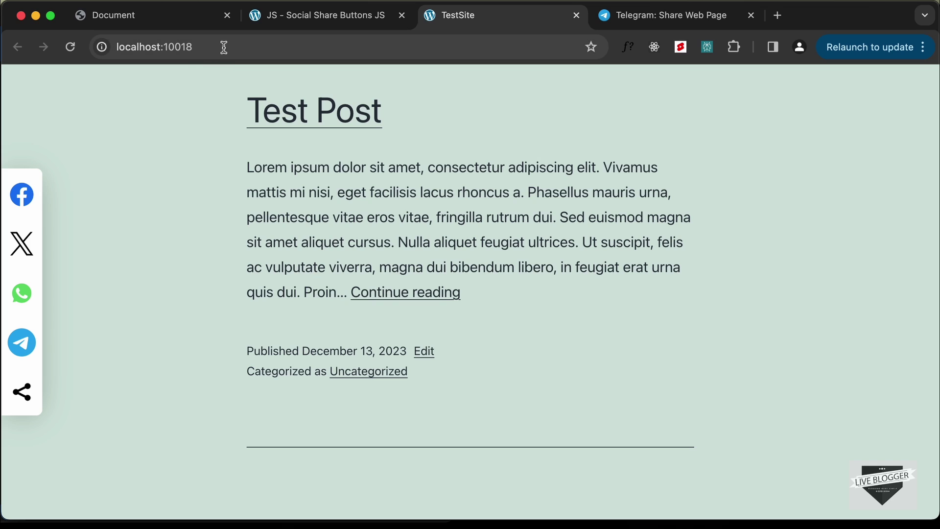
pyautogui.click(671, 22)
pyautogui.click(552, 17)
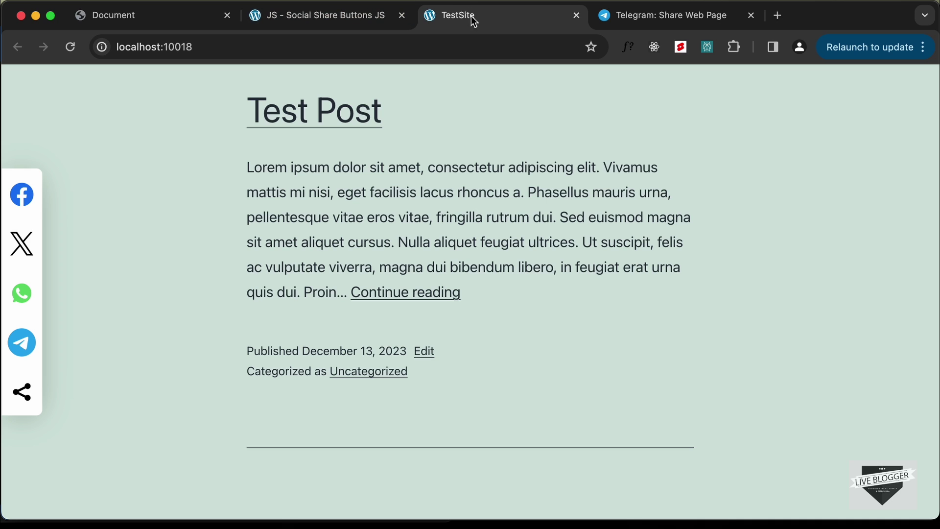
pyautogui.click(671, 15)
pyautogui.click(518, 18)
pyautogui.scroll(3, 453, 204)
pyautogui.scroll(-3, 481, 284)
pyautogui.scroll(1, 481, 284)
# - Open the Test Post, share it to Telegram, and check the shared post title
pyautogui.click(332, 207)
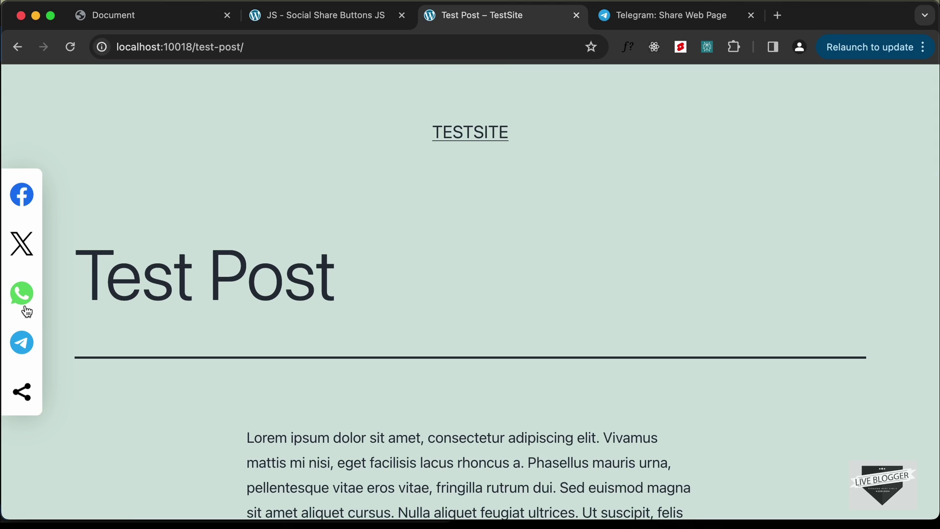
pyautogui.click(25, 350)
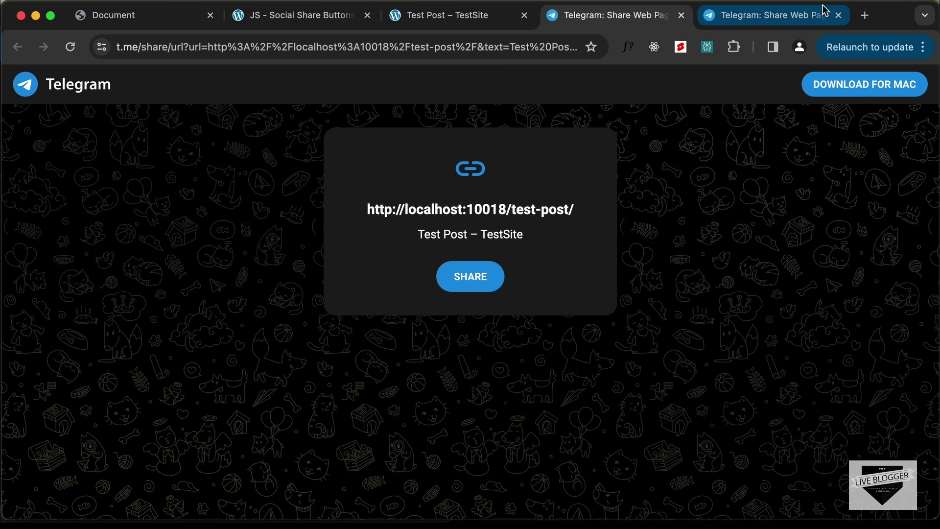
pyautogui.click(835, 15)
pyautogui.moveTo(523, 235); pyautogui.dragTo(422, 238)
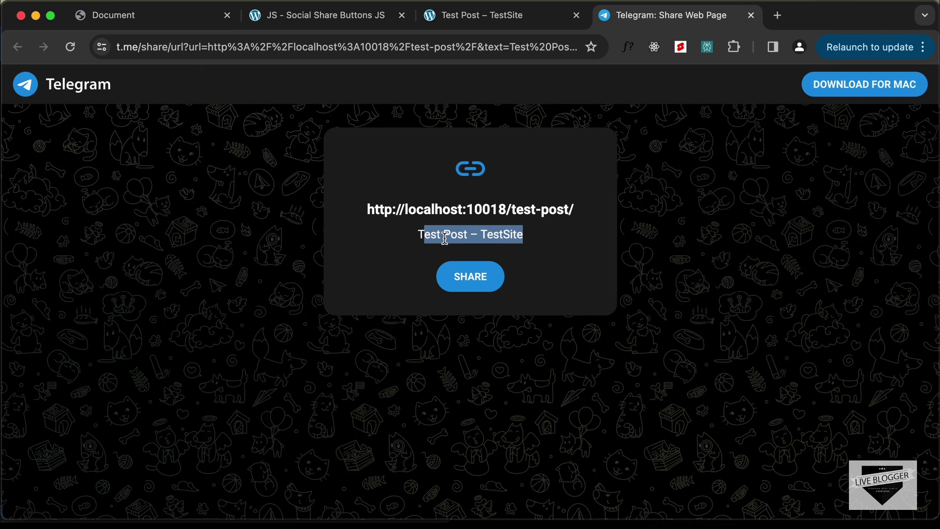
pyautogui.click(444, 238)
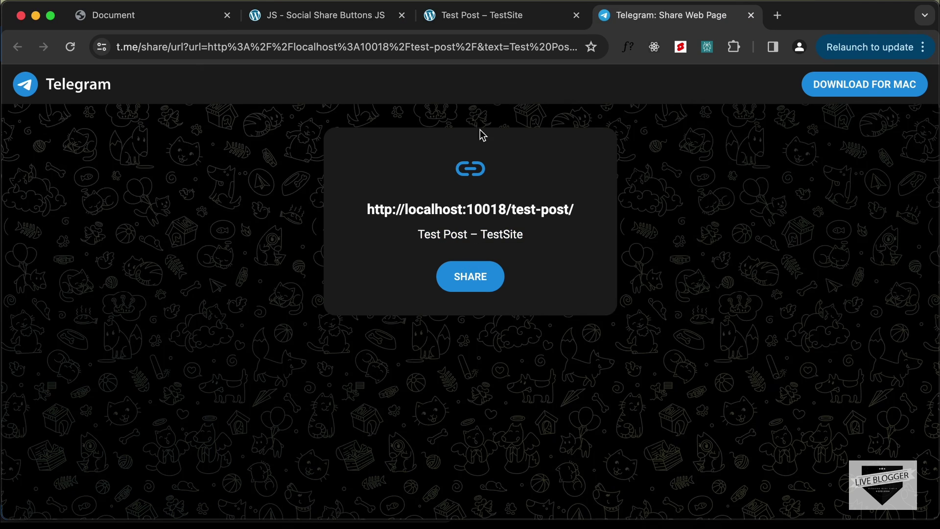
# - Match the Test Post's web address against the Telegram share page, then close that tab
pyautogui.click(498, 16)
pyautogui.click(365, 45)
pyautogui.click(642, 20)
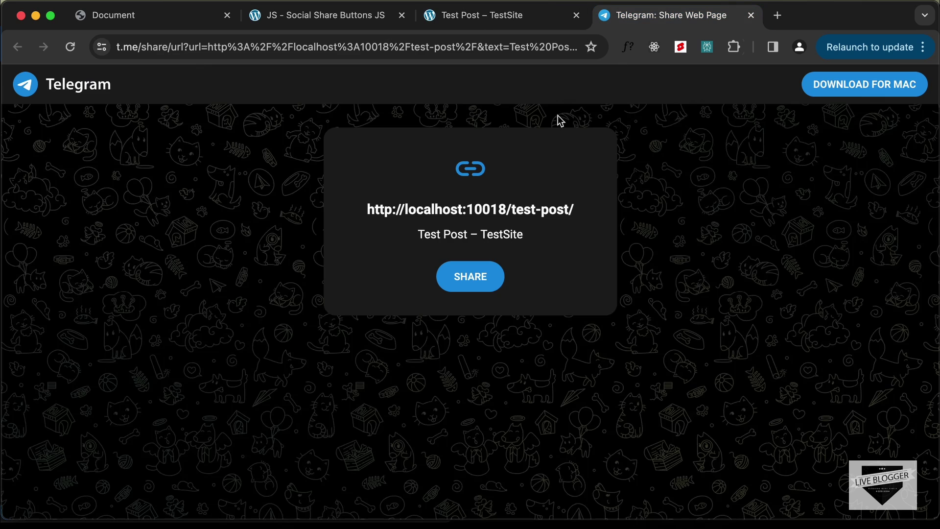
pyautogui.click(519, 20)
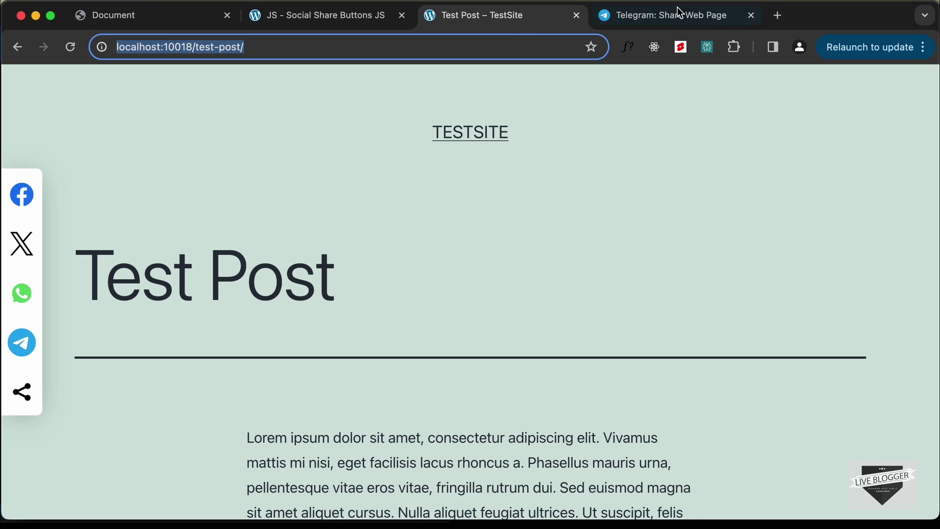
pyautogui.middleClick(657, 15)
pyautogui.click(334, 238)
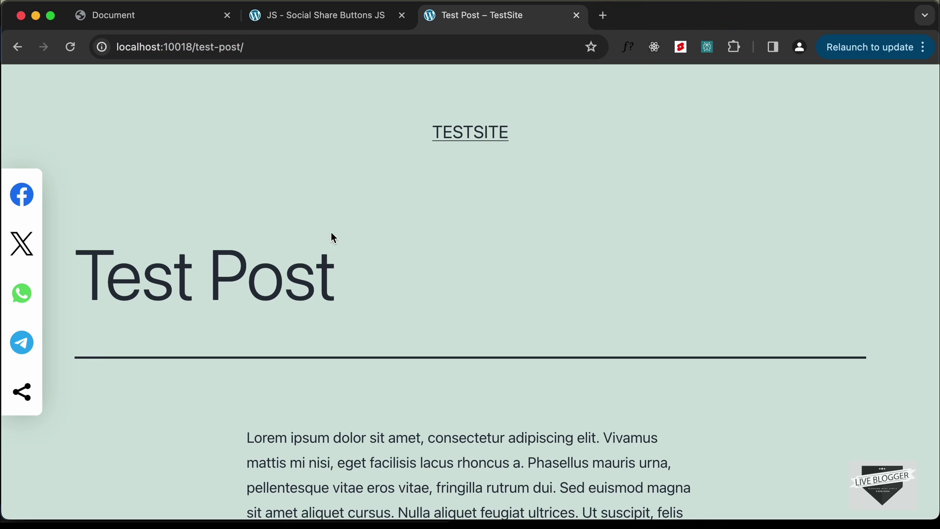
pyautogui.click(23, 394)
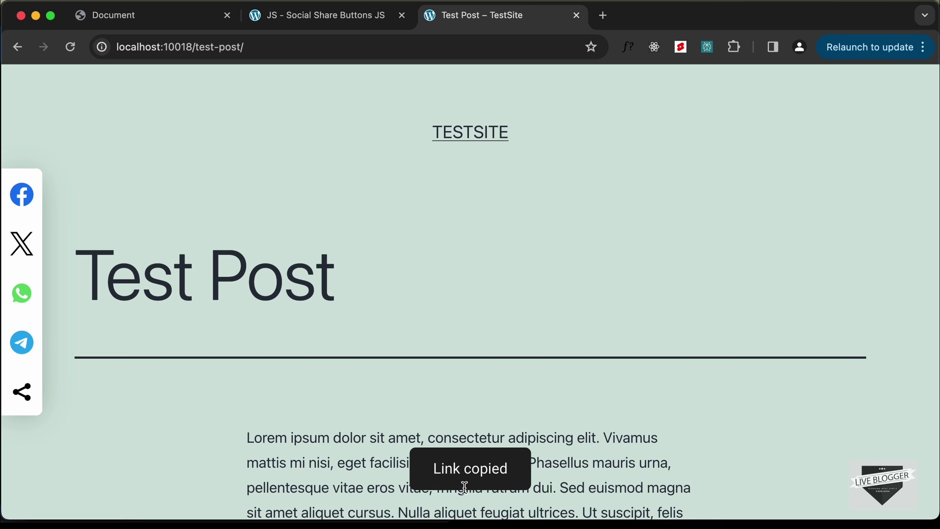
pyautogui.press('super+Tab')
pyautogui.click(274, 392)
pyautogui.press('Return')
pyautogui.press('Return')
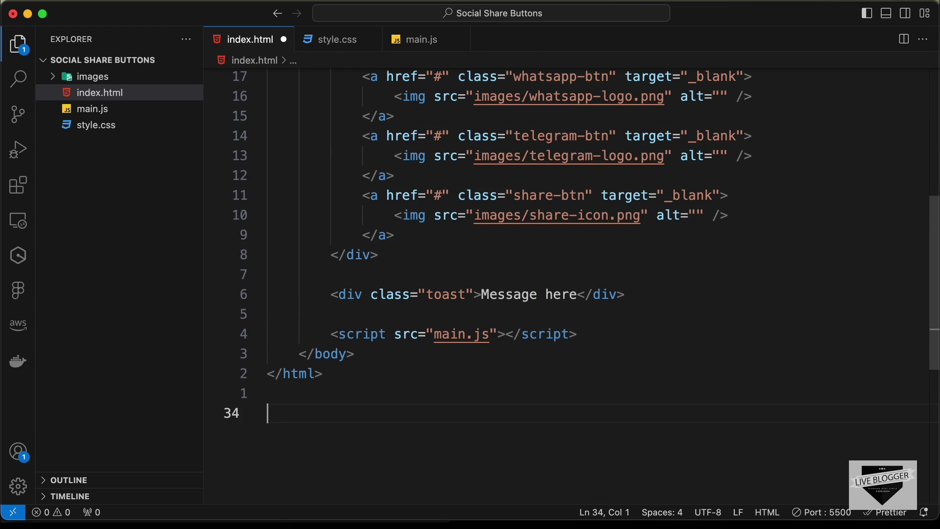
pyautogui.press('super+v')
pyautogui.scroll(-3, 399, 405)
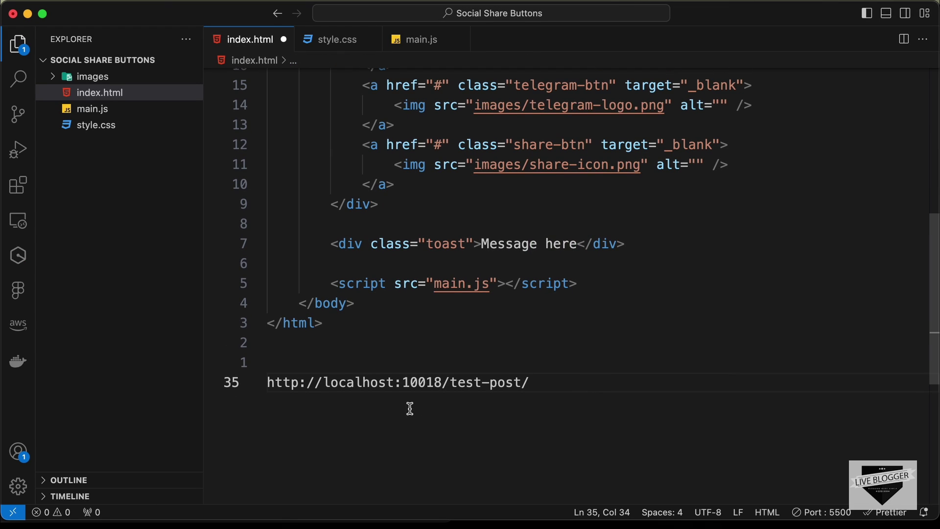